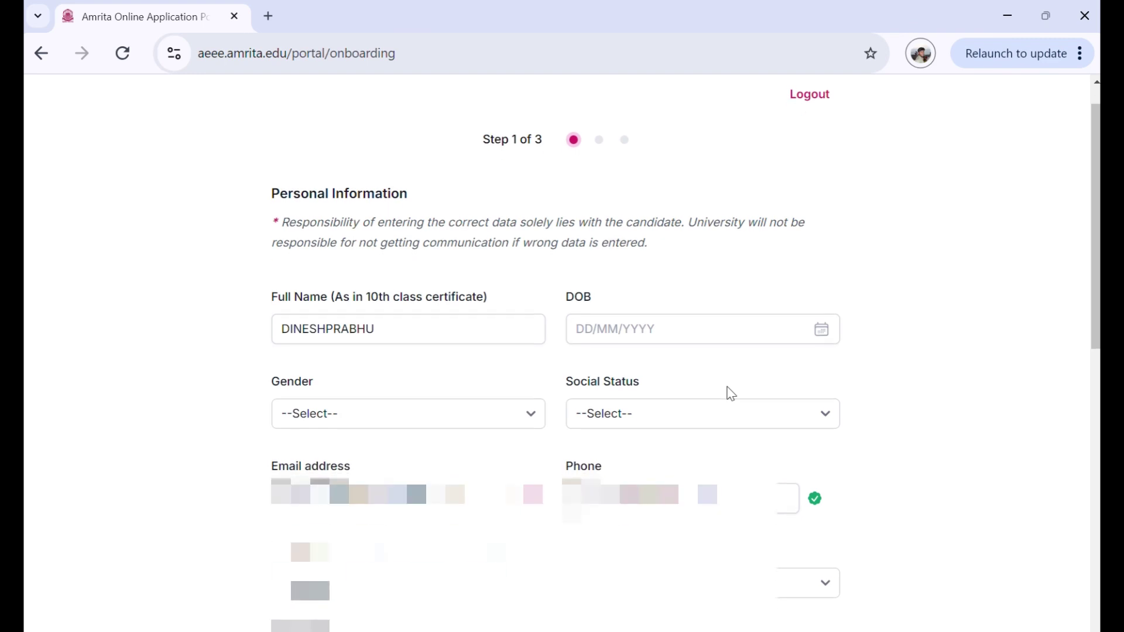
Set gender to Male and social status to OBC in Personal Information.
{"action": "left_click_drag", "start_coordinate": [406, 195], "coordinate": [261, 185]}
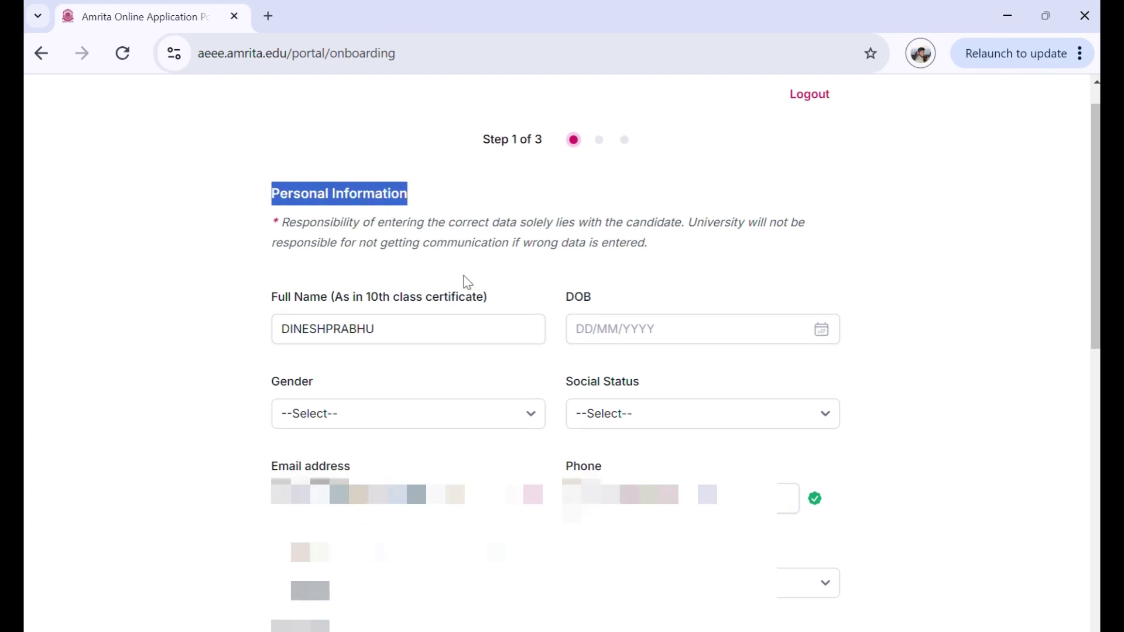
{"action": "left_click_drag", "start_coordinate": [371, 297], "coordinate": [491, 308]}
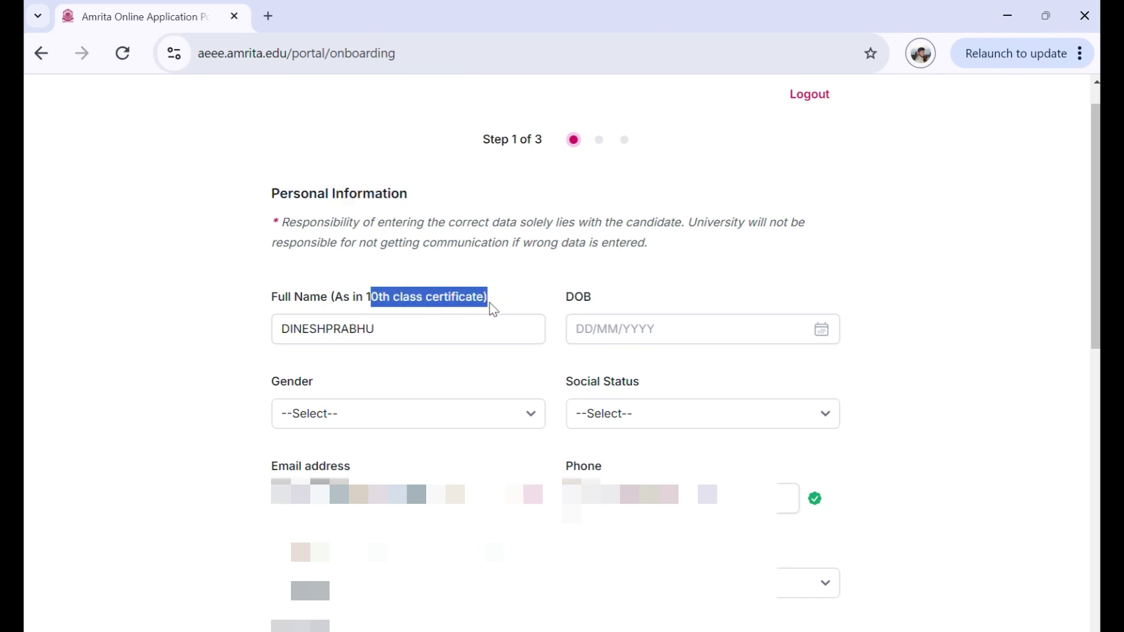
{"action": "left_click", "coordinate": [595, 331]}
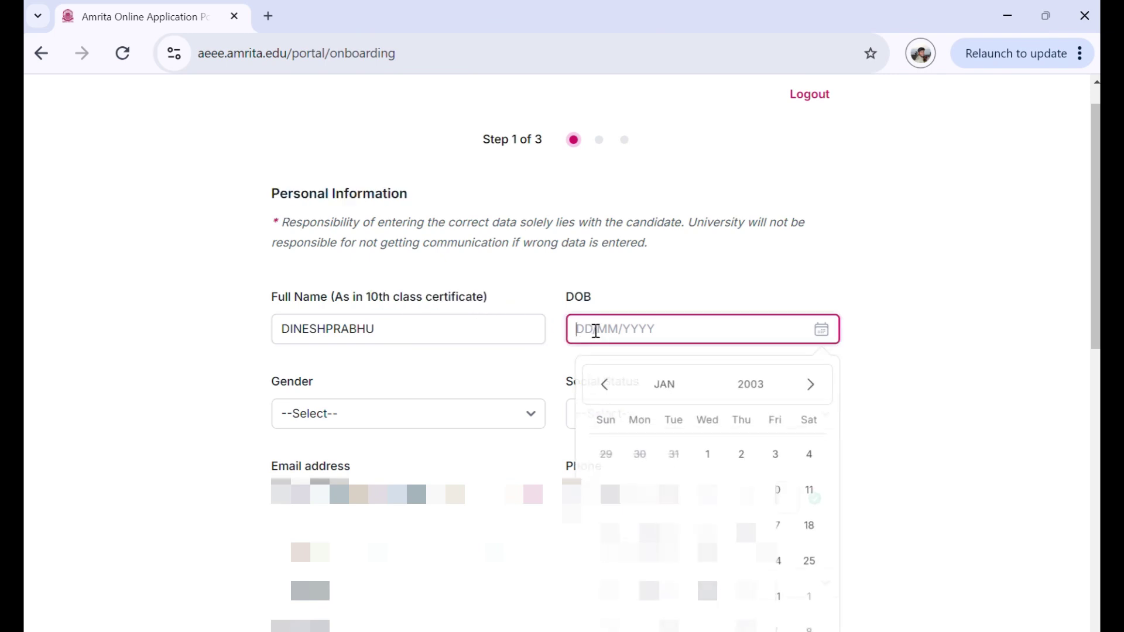
{"action": "left_click", "coordinate": [462, 410]}
{"action": "left_click", "coordinate": [461, 455]}
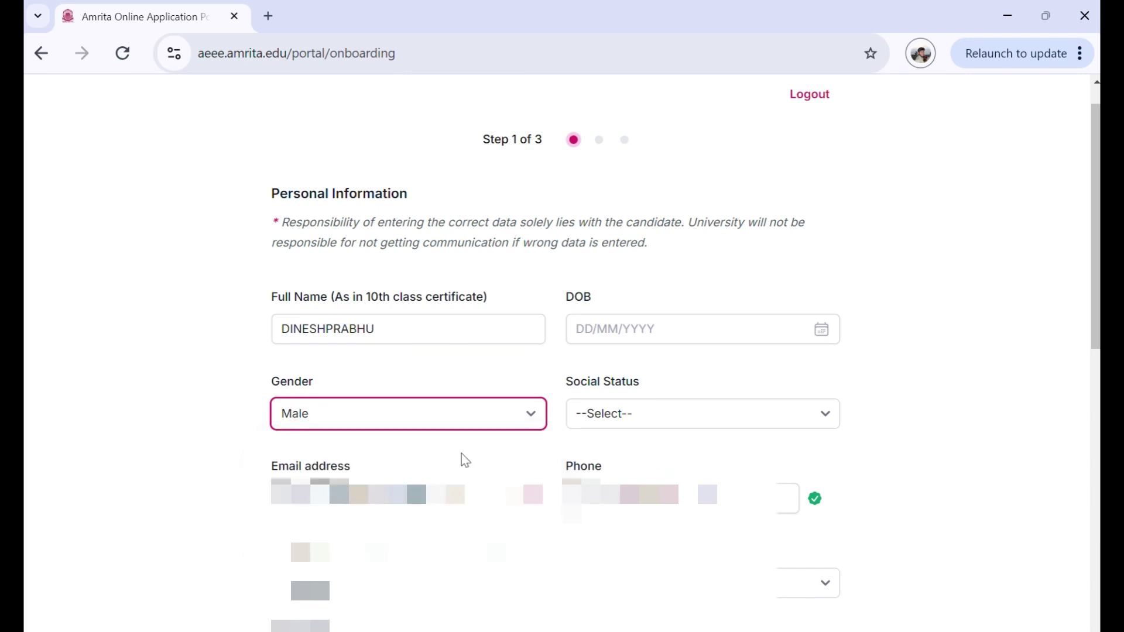
{"action": "left_click", "coordinate": [584, 425]}
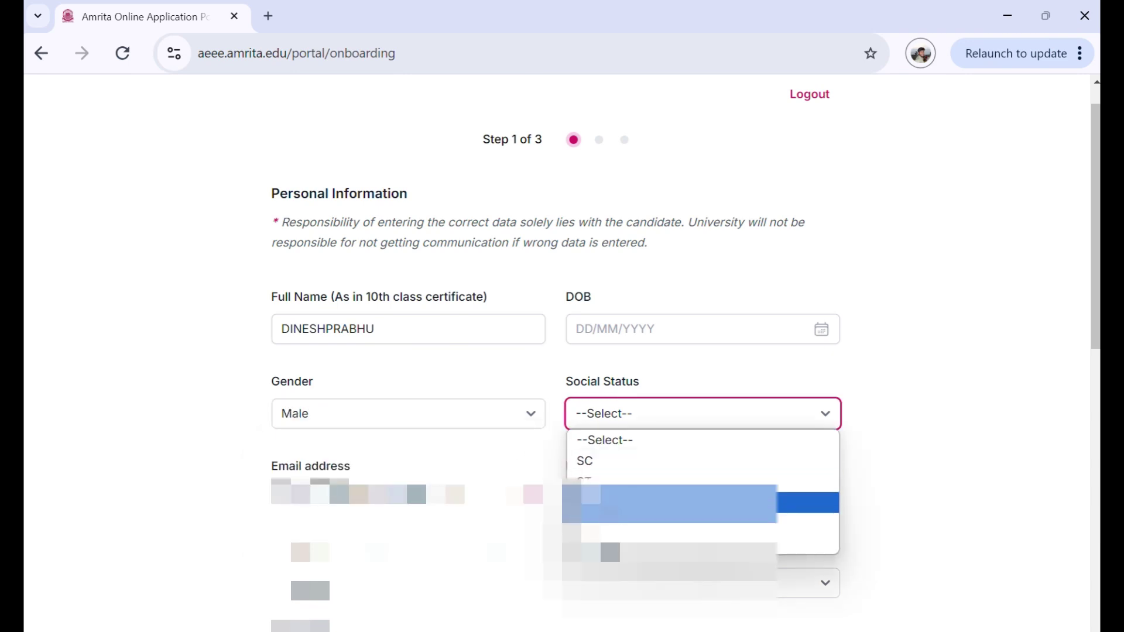
{"action": "left_click", "coordinate": [608, 504]}
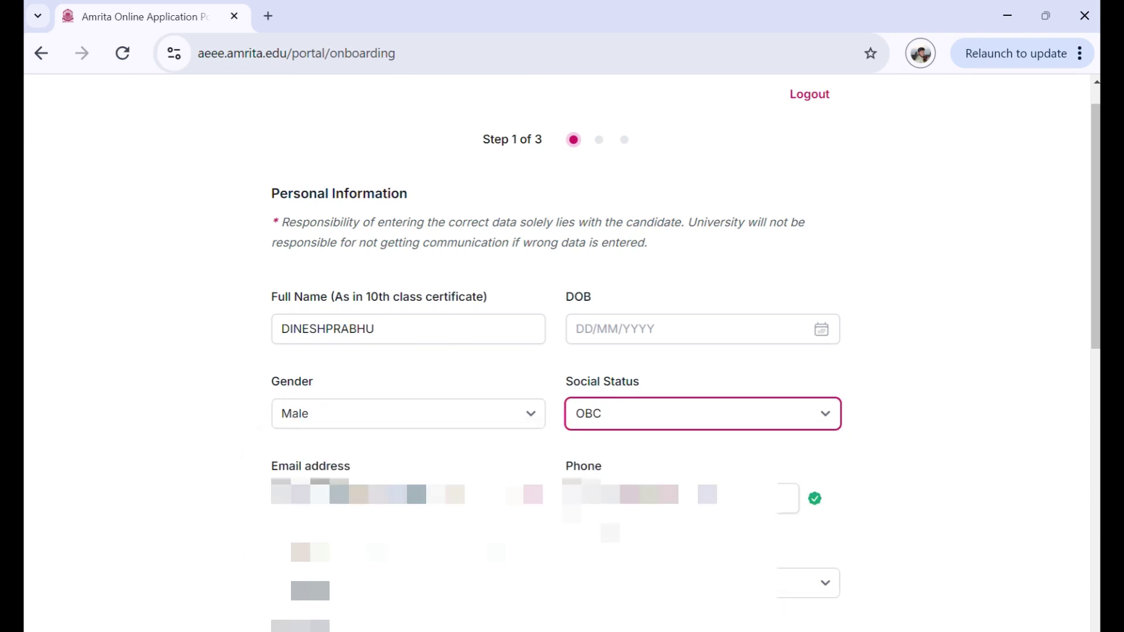
Set the birth date to 05/02/2003 and the referral source to Instagram.
{"action": "left_click", "coordinate": [658, 342]}
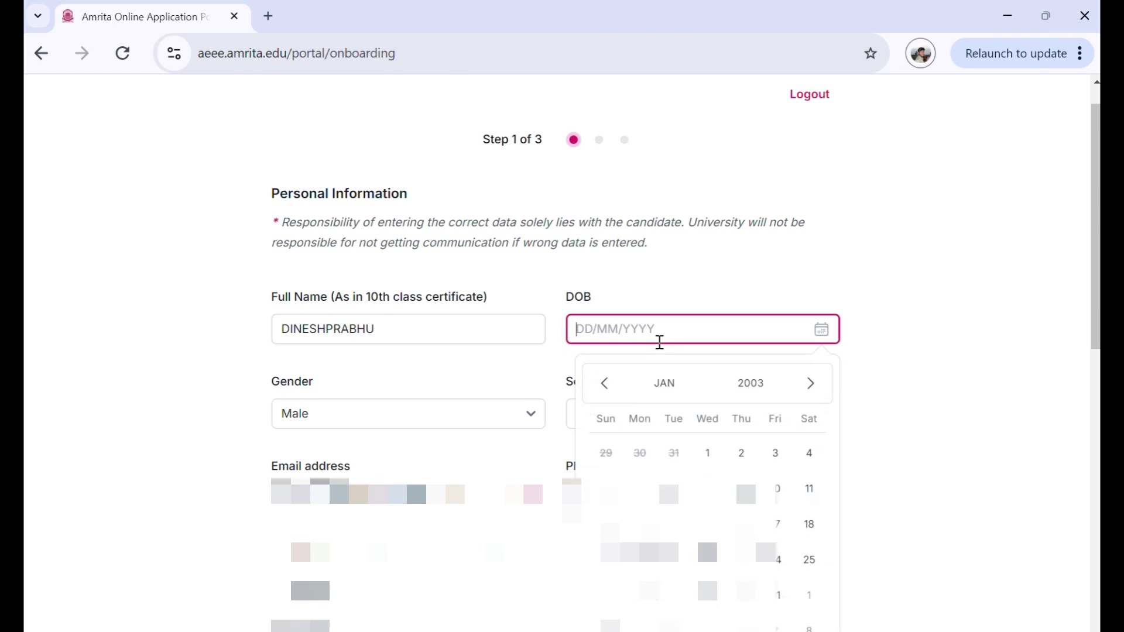
{"action": "left_click", "coordinate": [809, 383]}
{"action": "left_click", "coordinate": [707, 489]}
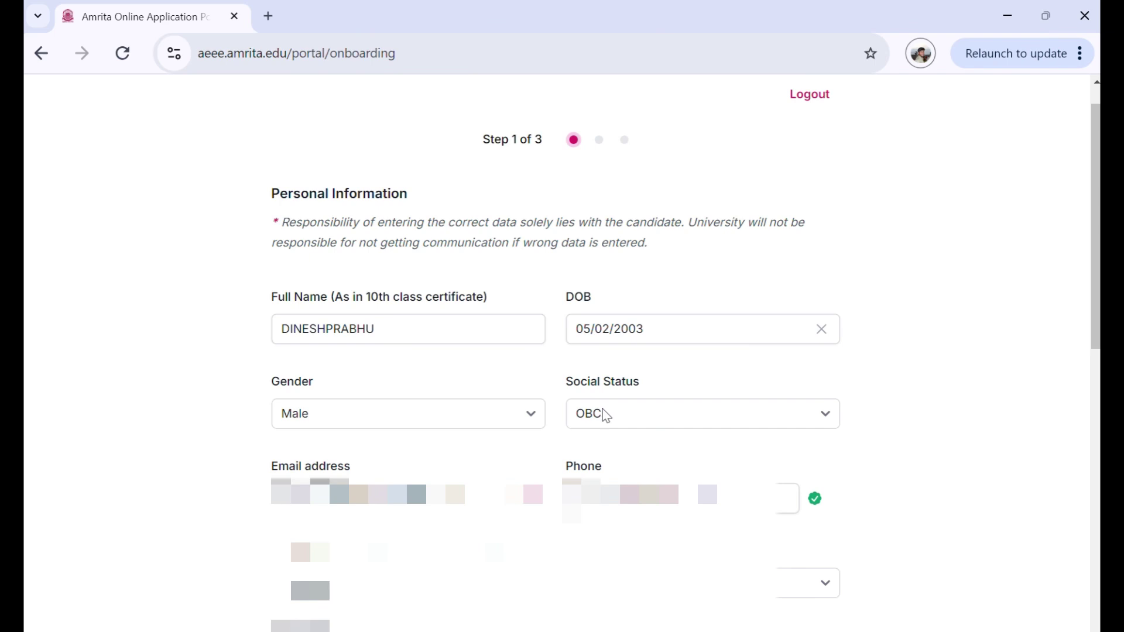
{"action": "scroll", "coordinate": [494, 525], "scroll_direction": "down", "scroll_amount": 2}
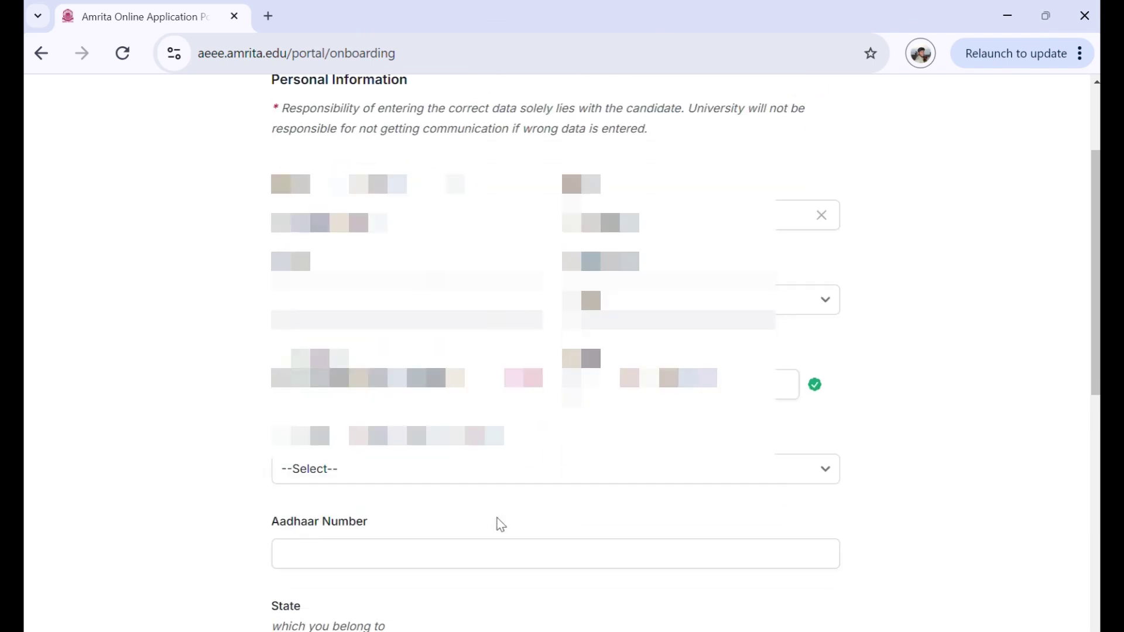
{"action": "left_click", "coordinate": [518, 458]}
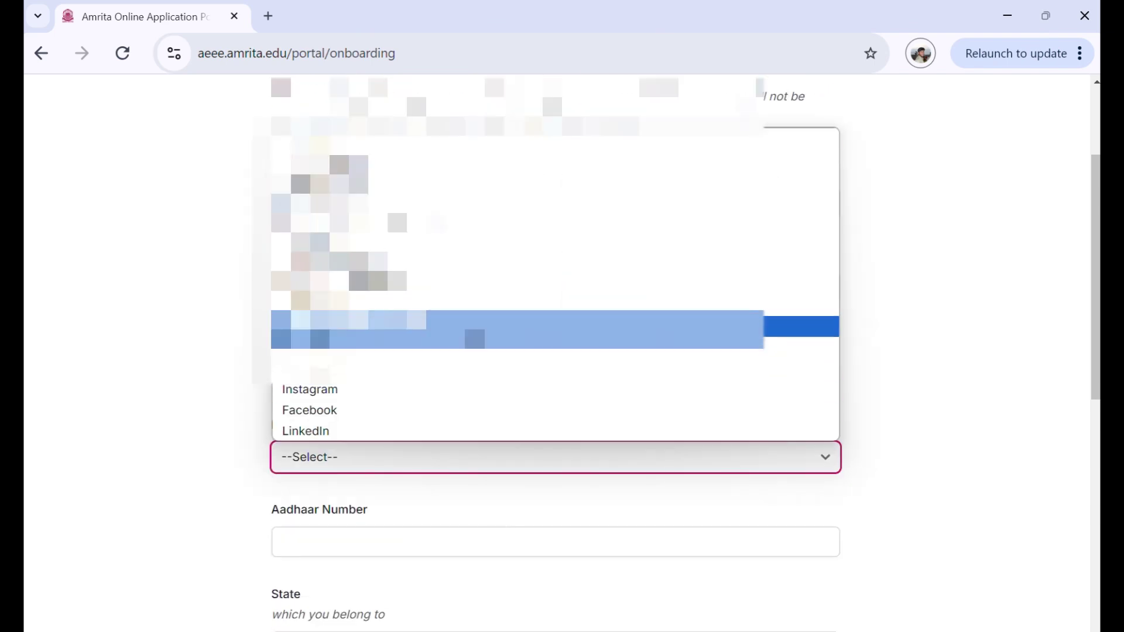
{"action": "left_click", "coordinate": [455, 390]}
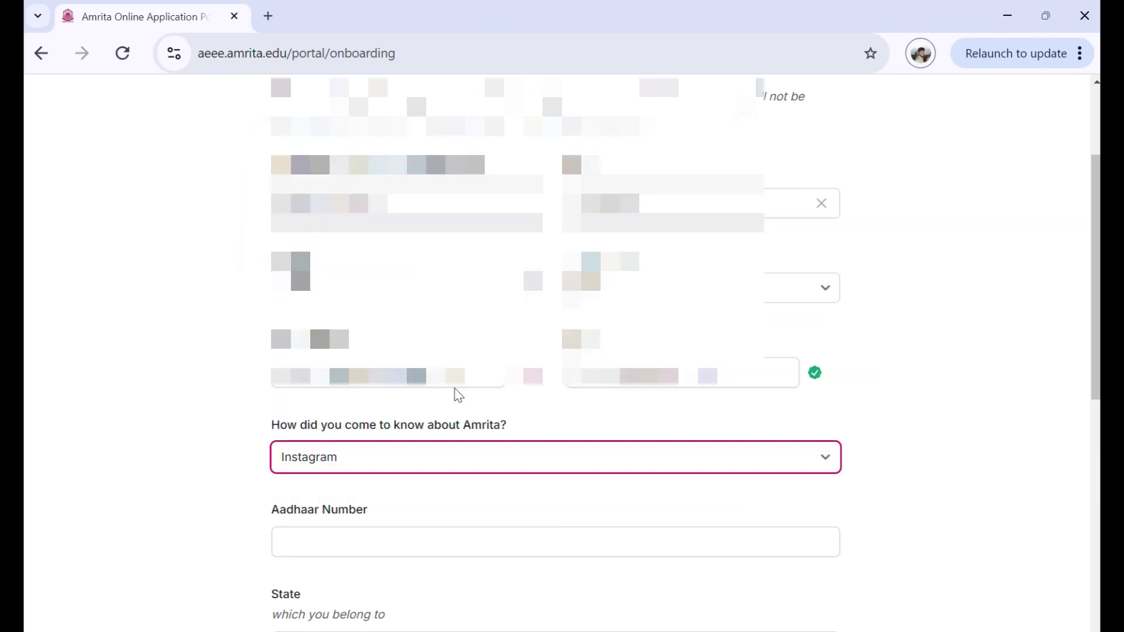
Enter the applicant's Aadhaar number.
{"action": "scroll", "coordinate": [454, 459], "scroll_direction": "down", "scroll_amount": 1}
{"action": "left_click", "coordinate": [450, 507]}
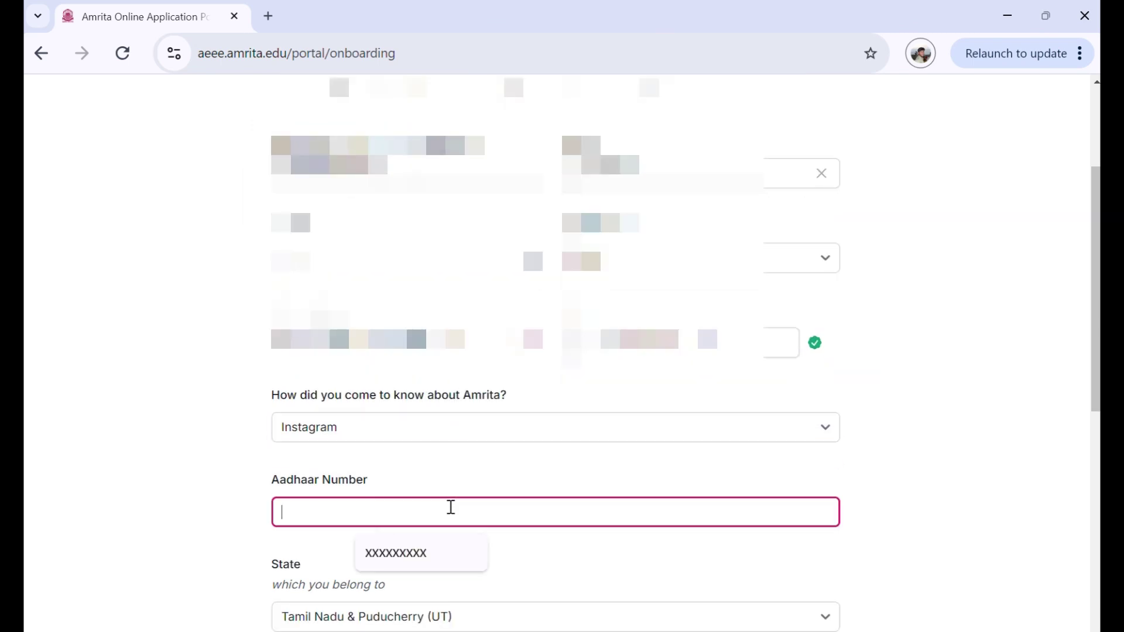
{"action": "type", "text": "12123"}
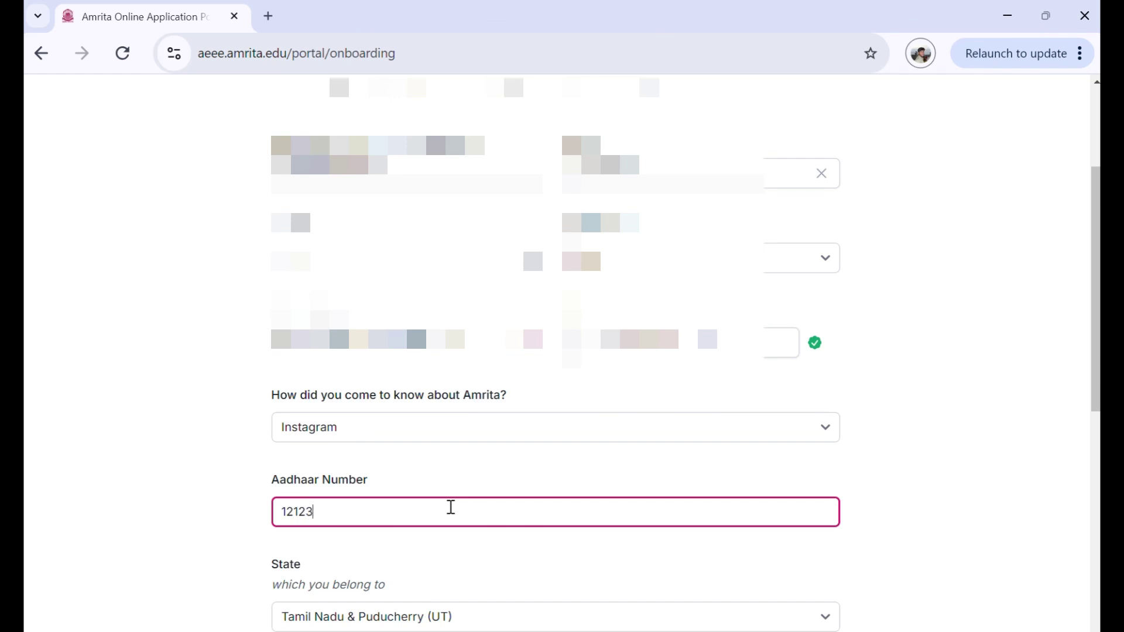
{"action": "type", "text": "43456567"}
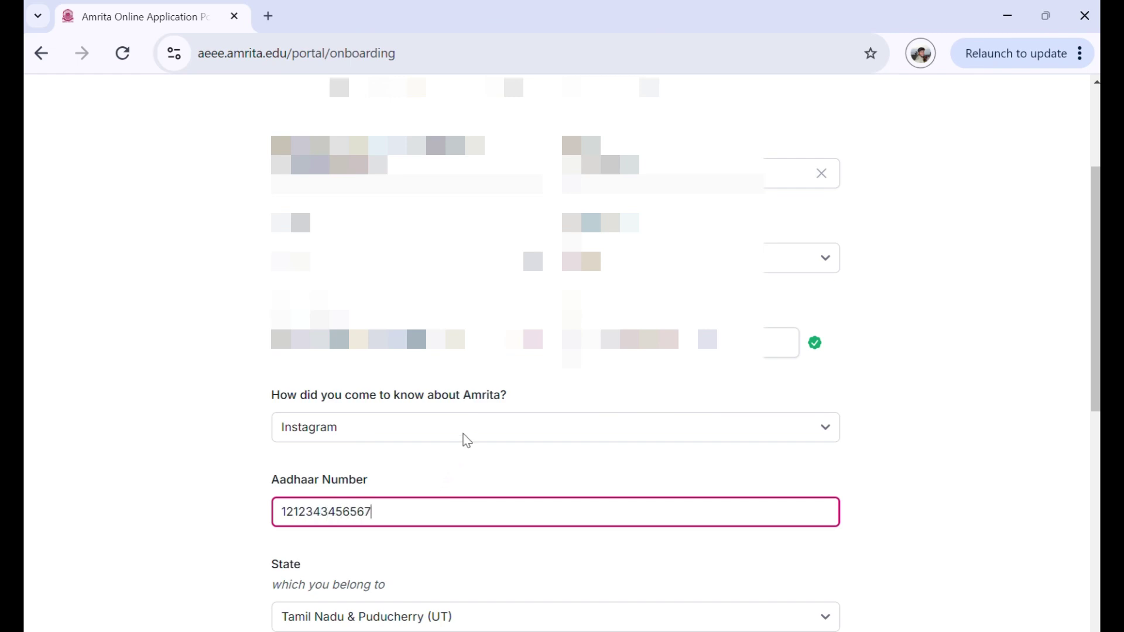
{"action": "left_click", "coordinate": [455, 476]}
{"action": "scroll", "coordinate": [455, 475], "scroll_direction": "up", "scroll_amount": 2}
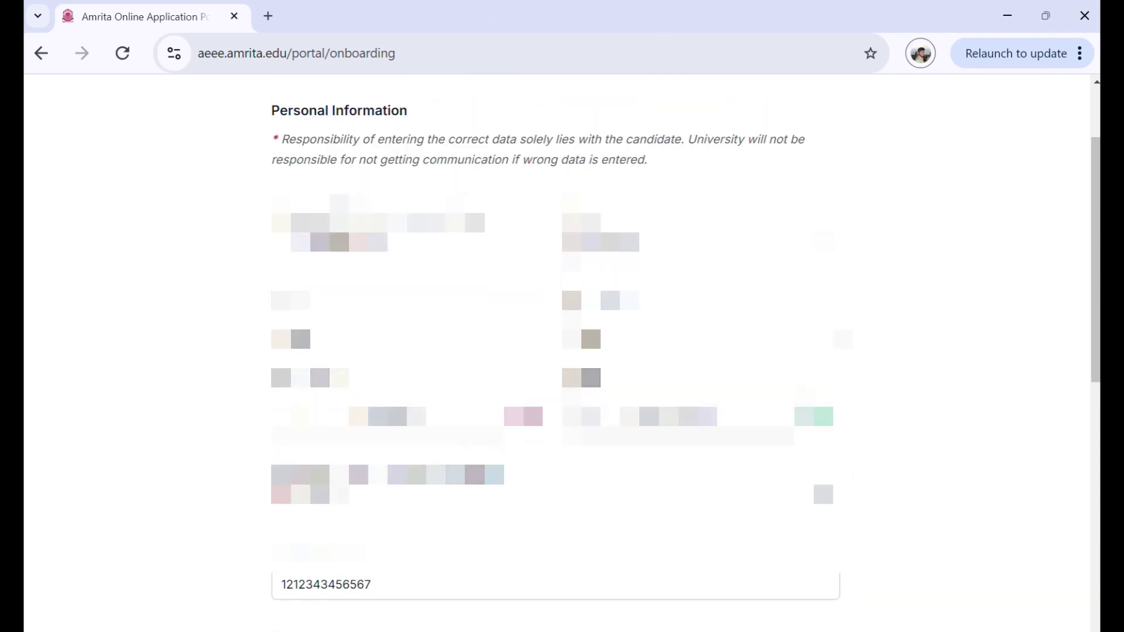
Request a verification code for the email address.
{"action": "left_click", "coordinate": [523, 416]}
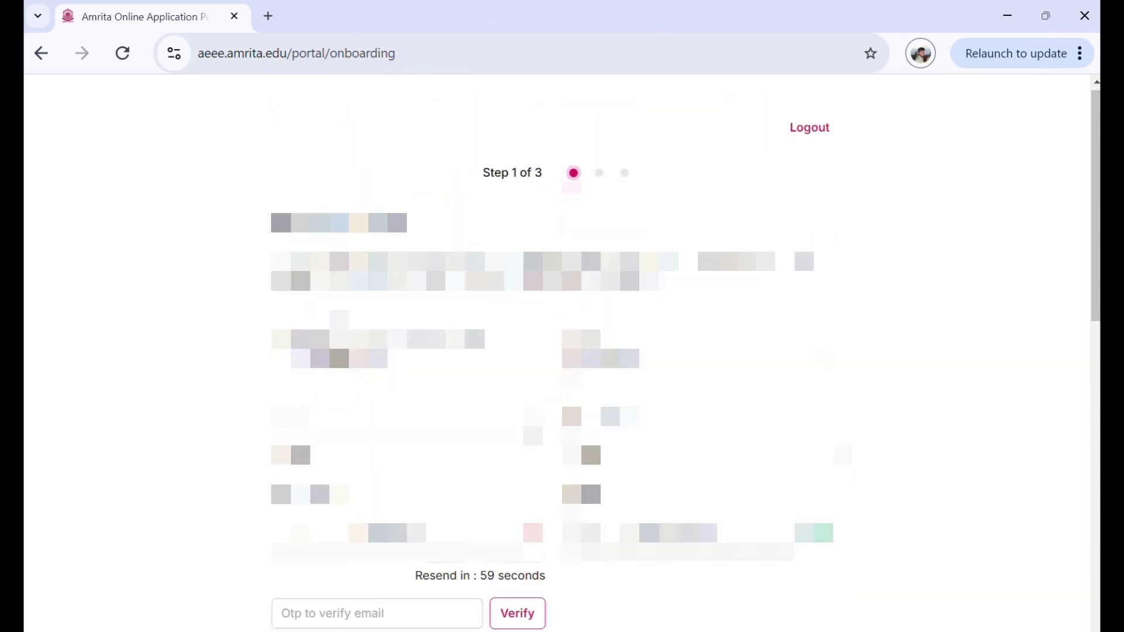
{"action": "scroll", "coordinate": [562, 351], "scroll_direction": "down", "scroll_amount": 3}
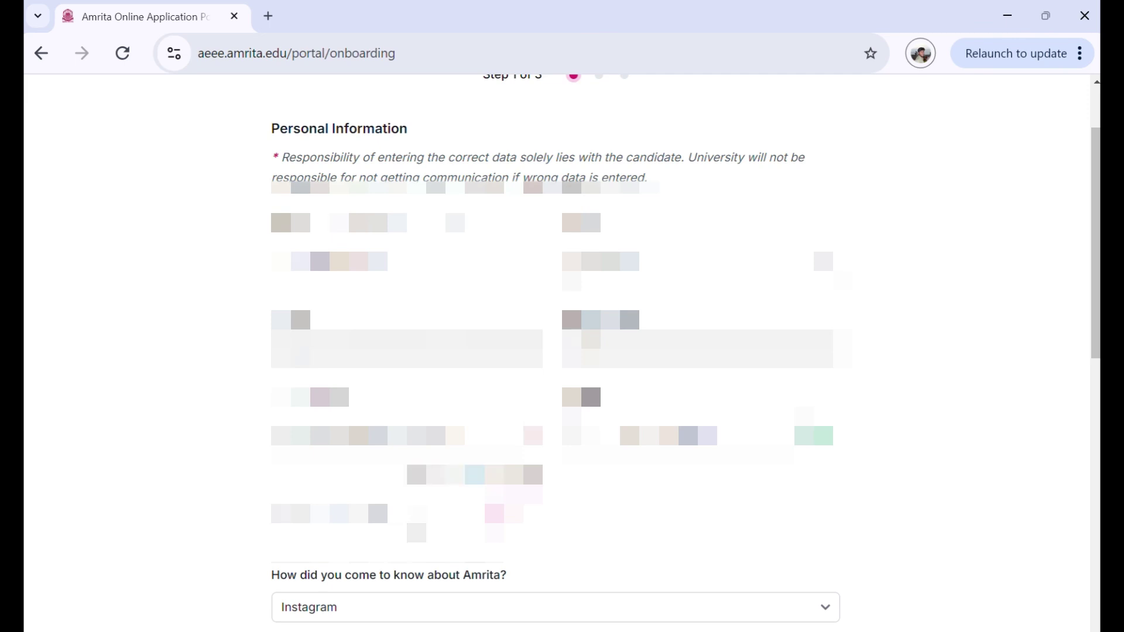
{"action": "scroll", "coordinate": [408, 523], "scroll_direction": "down", "scroll_amount": 6}
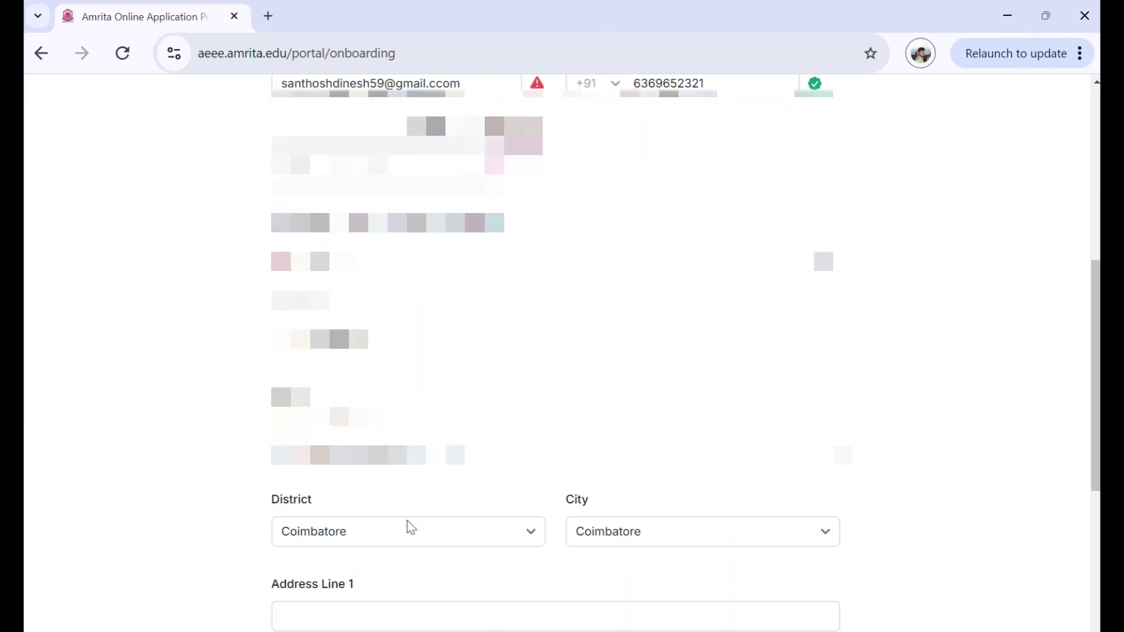
{"action": "scroll", "coordinate": [410, 527], "scroll_direction": "down", "scroll_amount": 2}
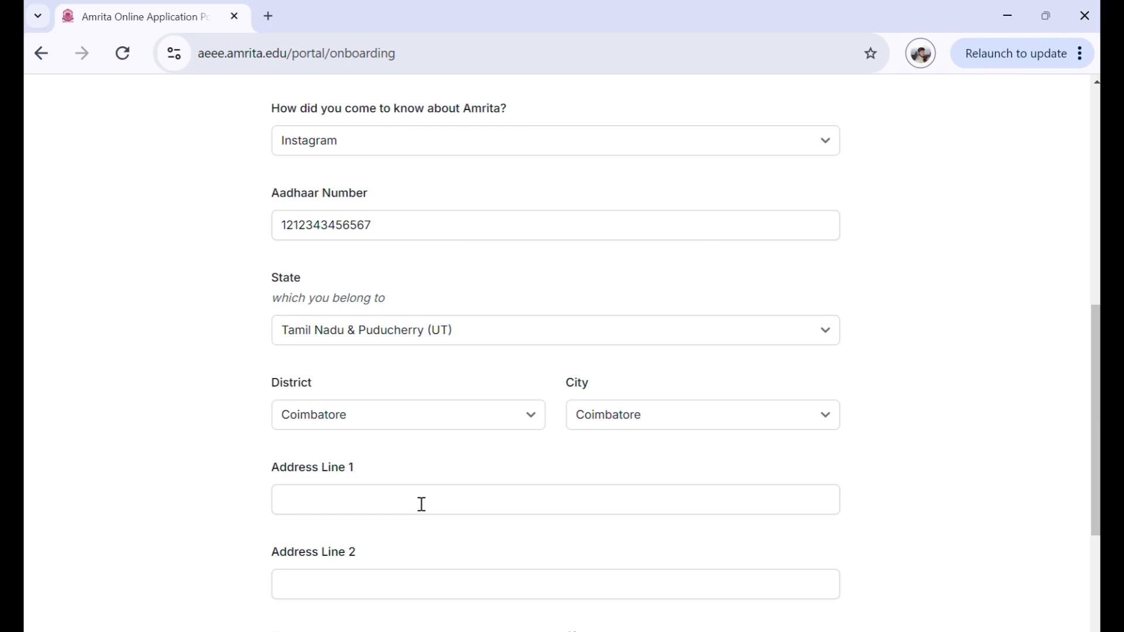
Fill in Address Line 1 and Address Line 2 with the applicant's address.
{"action": "right_click", "coordinate": [421, 504]}
{"action": "left_click", "coordinate": [417, 505]}
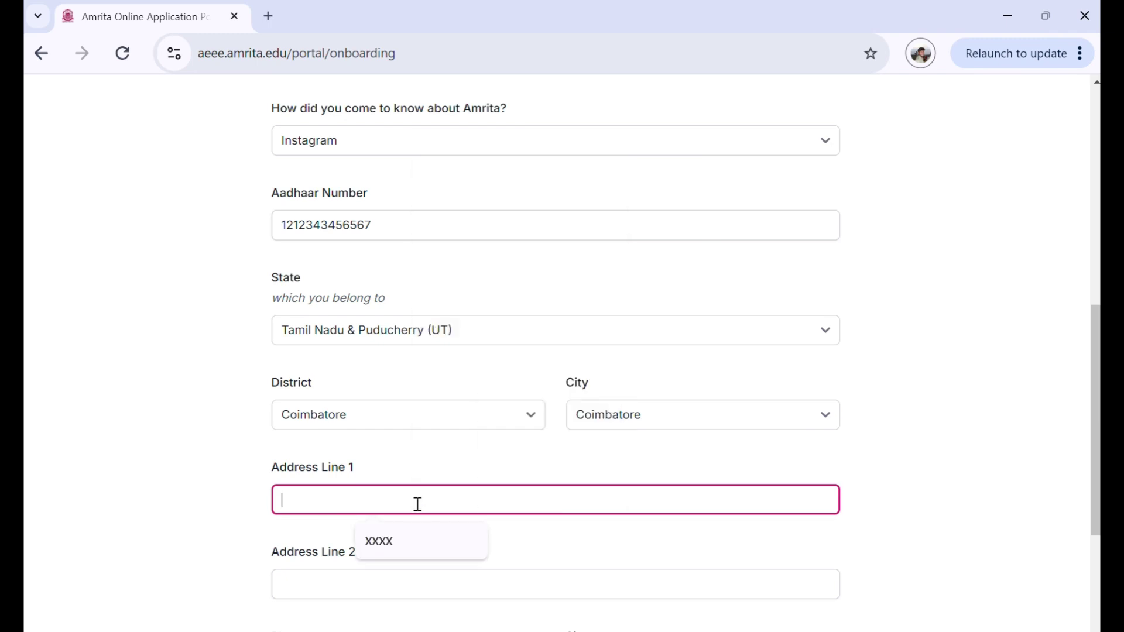
{"action": "type", "text": "21,x"}
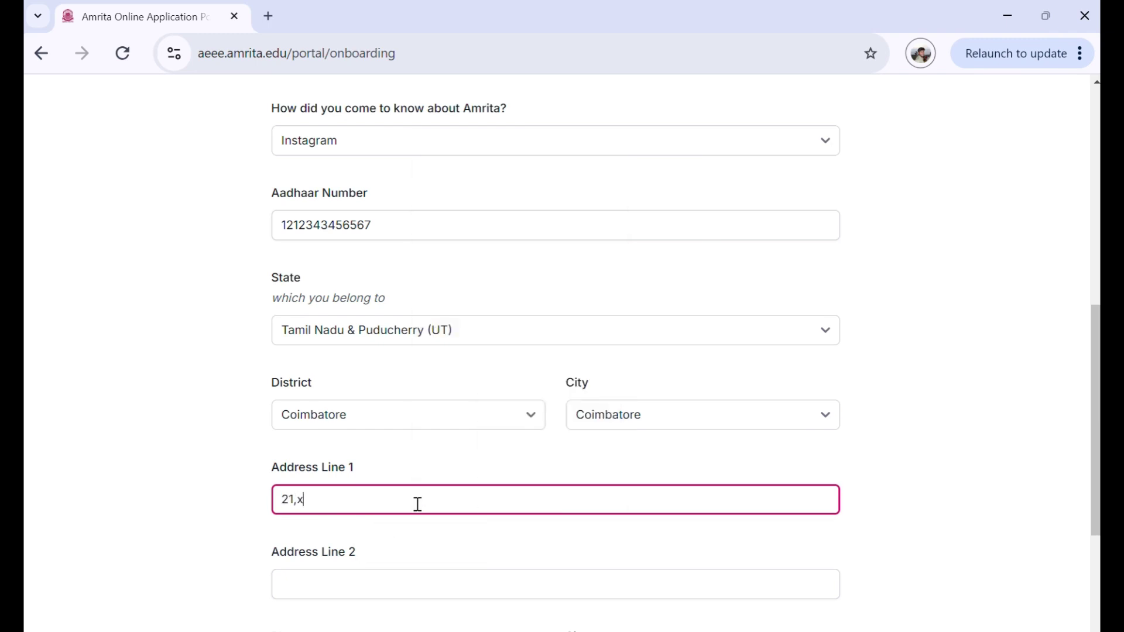
{"action": "type", "text": "xx,"}
{"action": "left_click", "coordinate": [394, 588]}
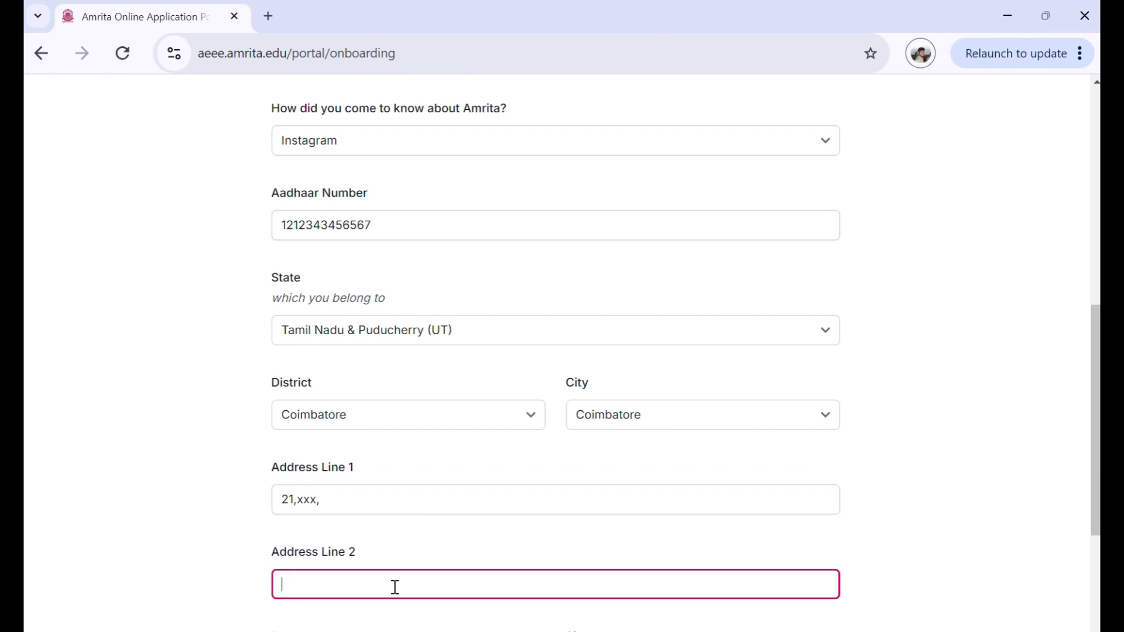
{"action": "type", "text": "34,vvvv"}
Review the completed form and advance to Step 2 of 3, parent/guardian contact.
{"action": "scroll", "coordinate": [395, 587], "scroll_direction": "down", "scroll_amount": 3}
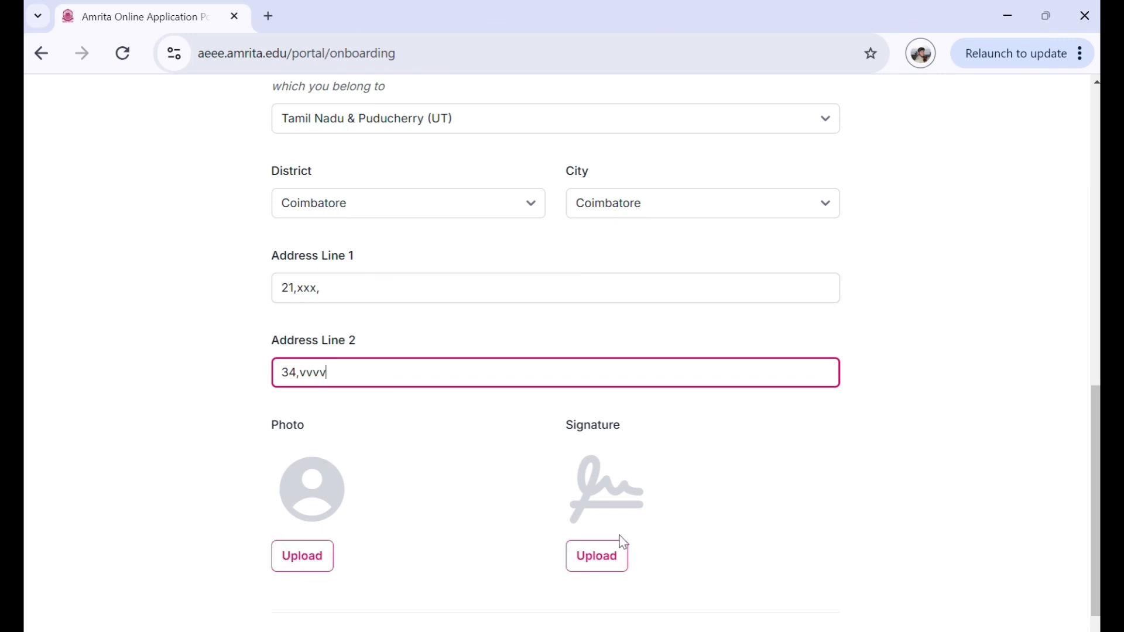
{"action": "scroll", "coordinate": [501, 509], "scroll_direction": "up", "scroll_amount": 2}
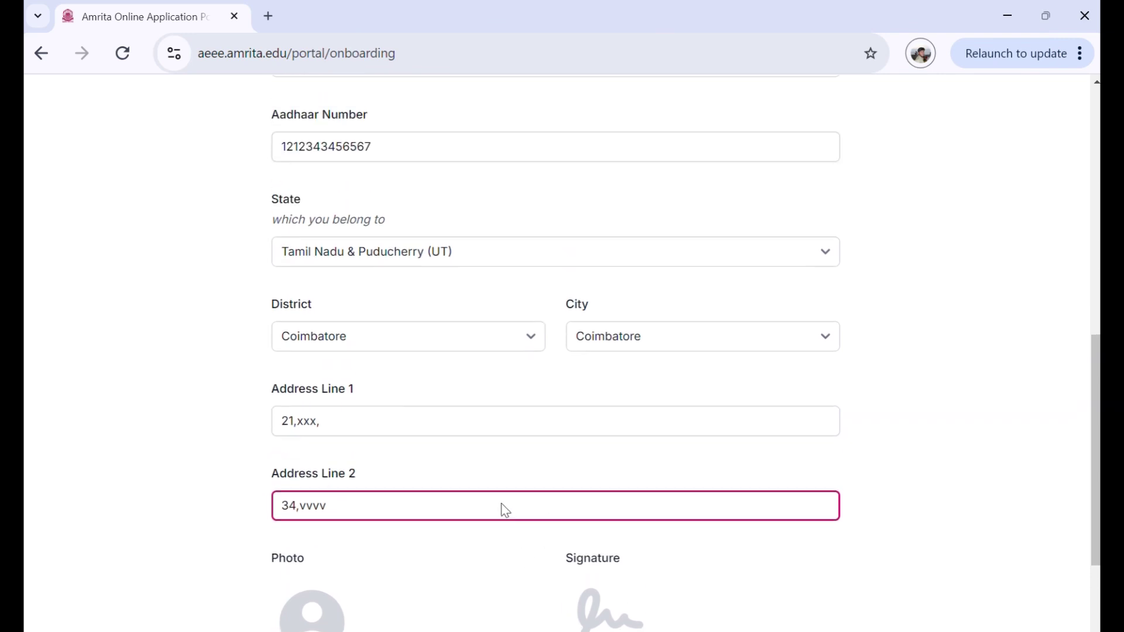
{"action": "scroll", "coordinate": [500, 510], "scroll_direction": "down", "scroll_amount": 3}
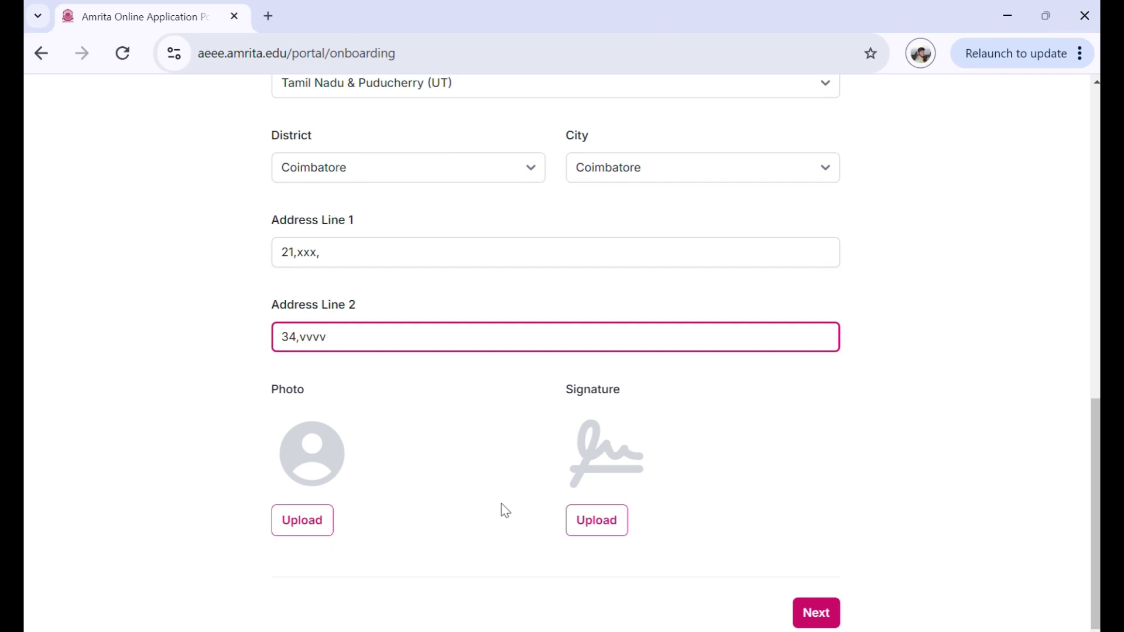
{"action": "scroll", "coordinate": [505, 512], "scroll_direction": "up", "scroll_amount": 12}
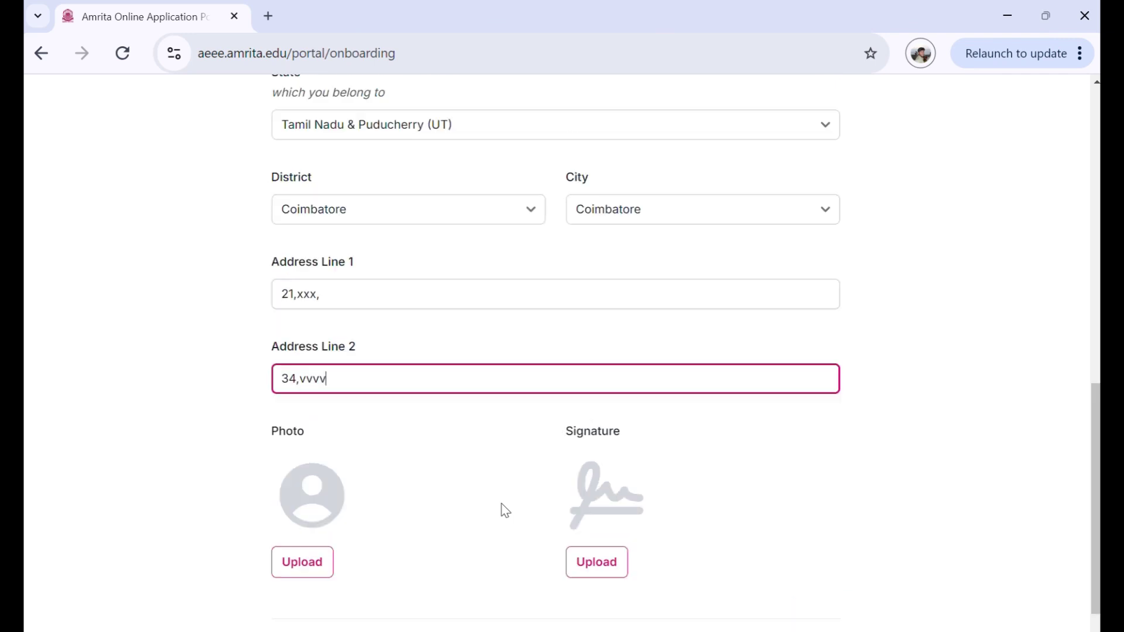
{"action": "scroll", "coordinate": [505, 511], "scroll_direction": "down", "scroll_amount": 13}
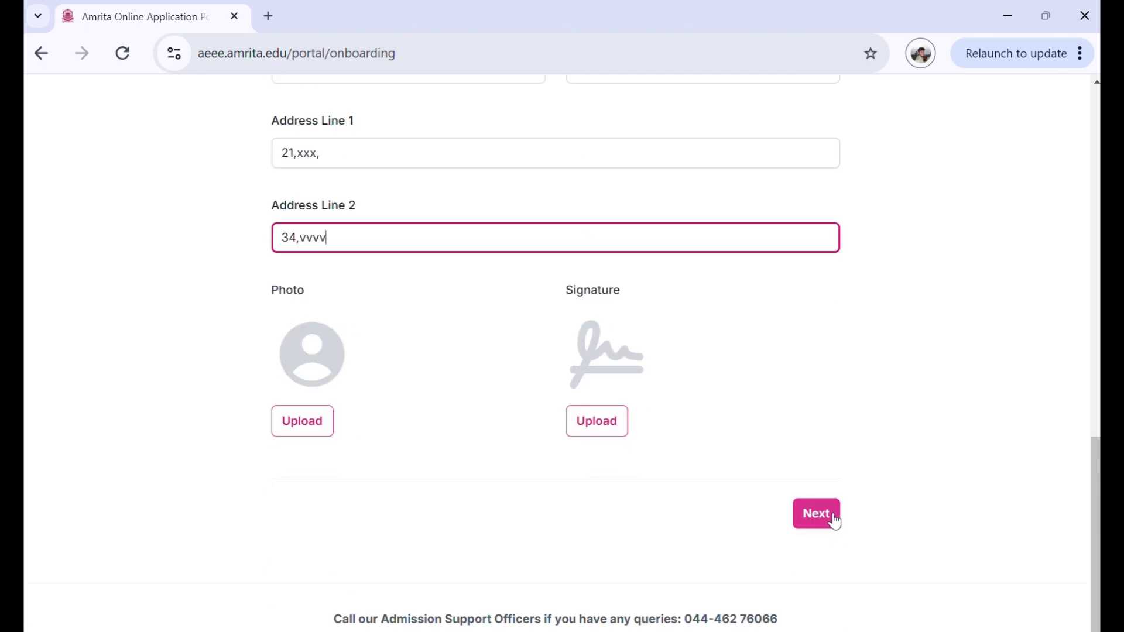
{"action": "left_click", "coordinate": [833, 518]}
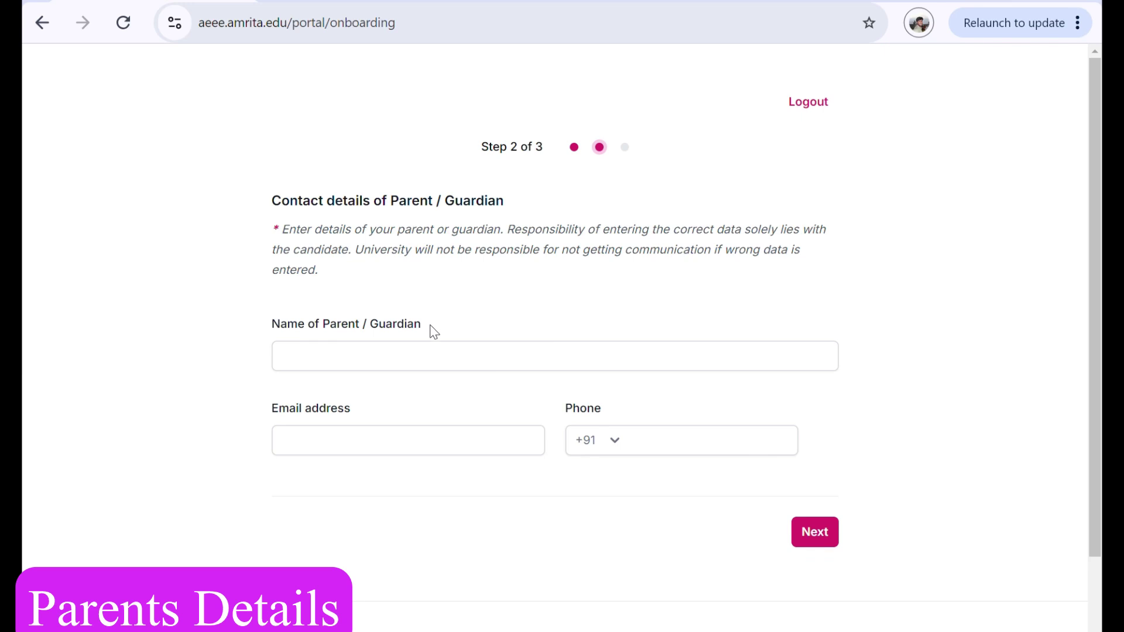
Review the Parent/Guardian Name, Email address and Phone fields, leaving the name field active.
{"action": "left_click", "coordinate": [432, 351]}
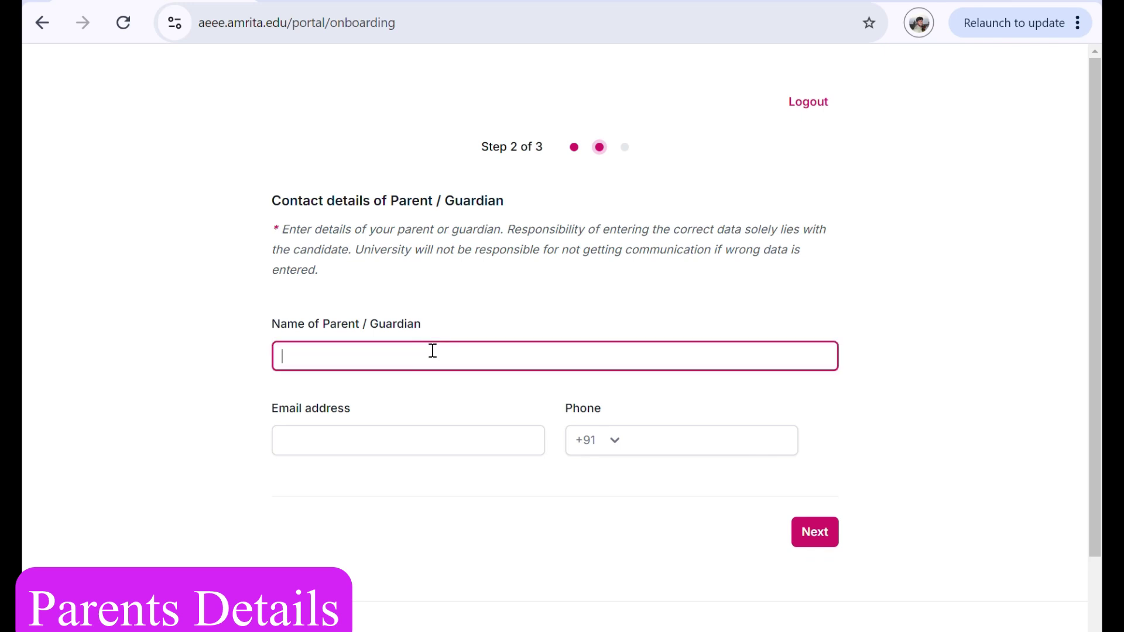
{"action": "left_click_drag", "start_coordinate": [423, 322], "coordinate": [294, 325]}
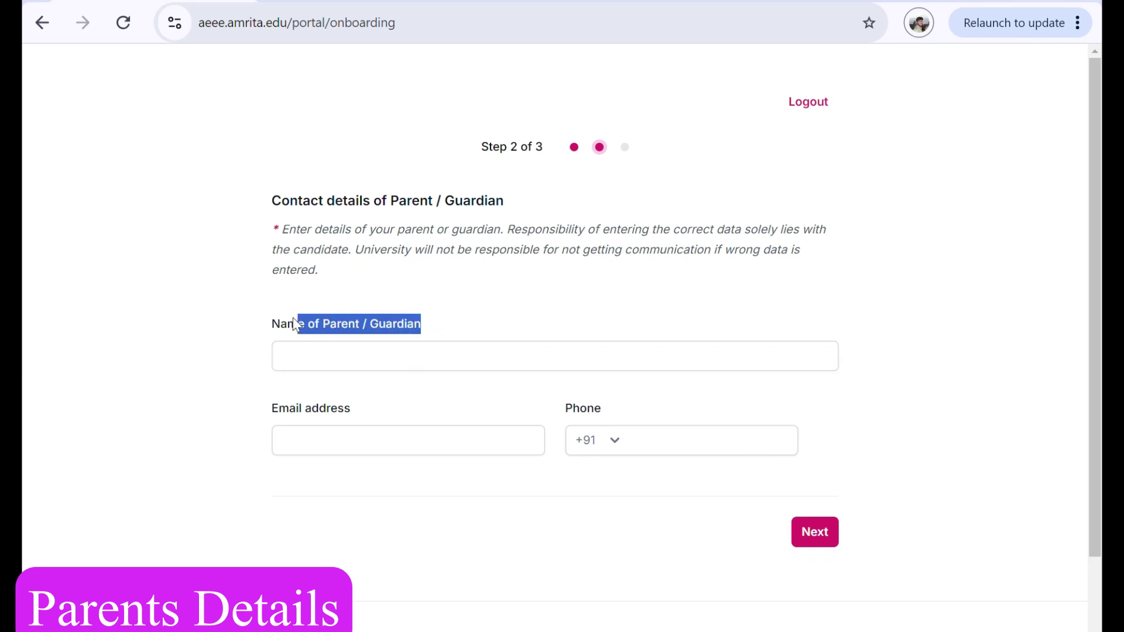
{"action": "left_click_drag", "start_coordinate": [358, 411], "coordinate": [233, 417]}
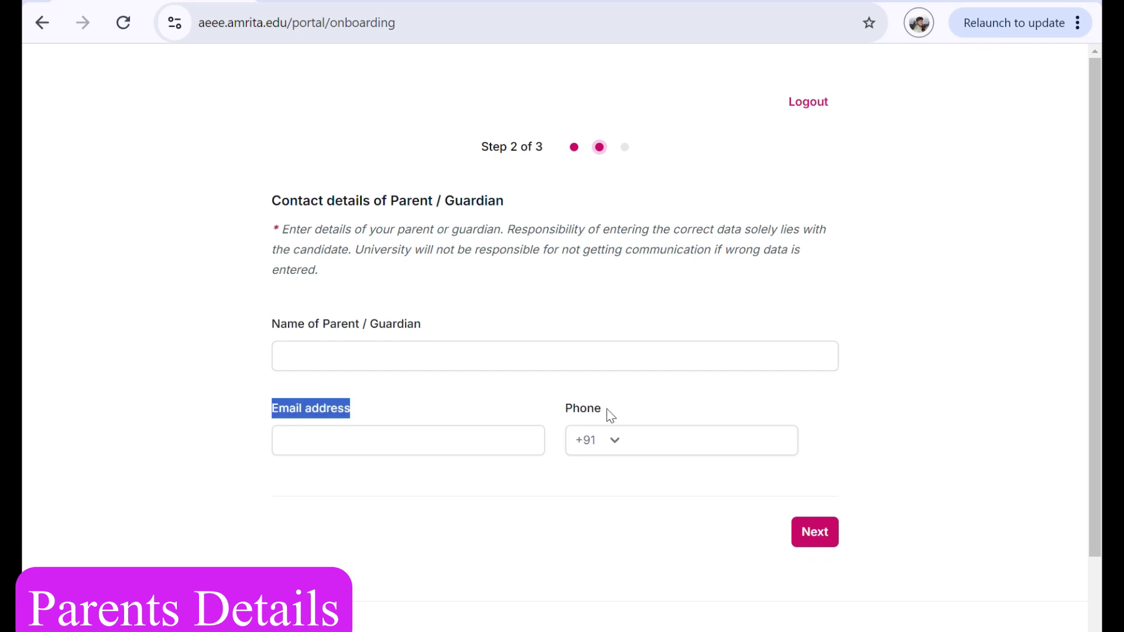
{"action": "left_click_drag", "start_coordinate": [604, 411], "coordinate": [515, 402]}
{"action": "left_click", "coordinate": [482, 355]}
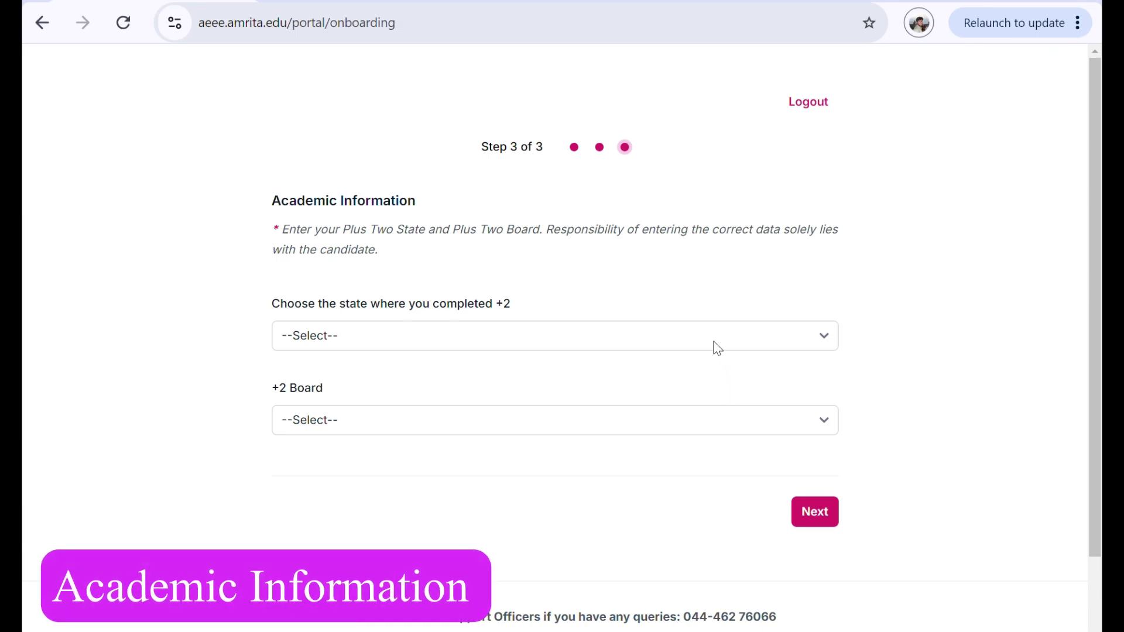
Choose Tamil Nadu & Puducherry (UT) as +2 state and CBSE as board, then submit.
{"action": "left_click", "coordinate": [714, 342]}
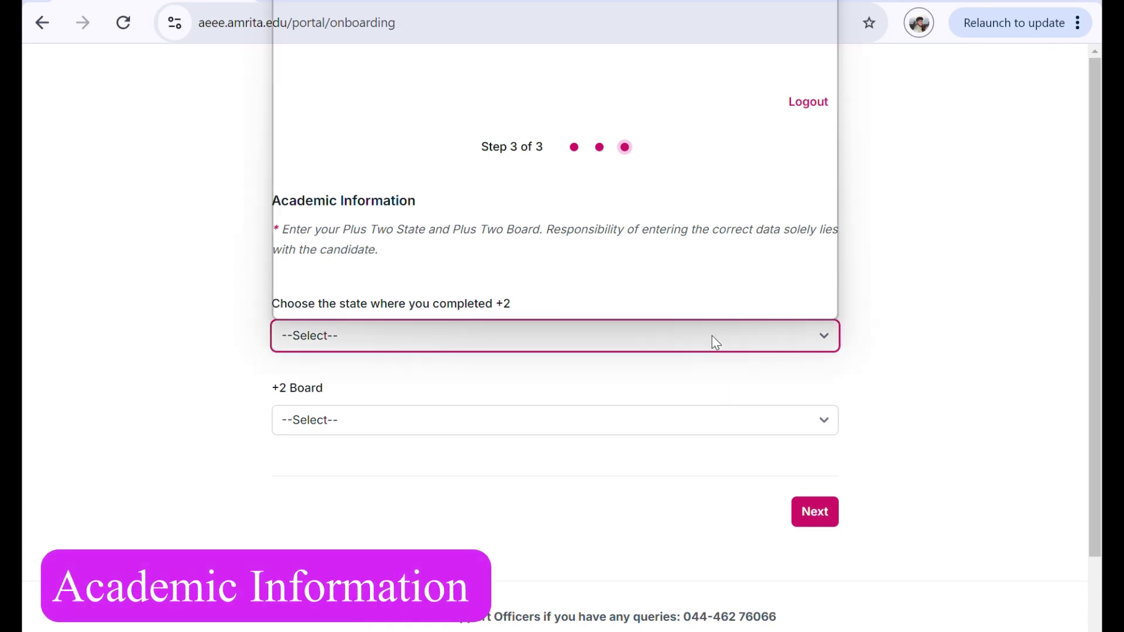
{"action": "left_click", "coordinate": [1021, 309]}
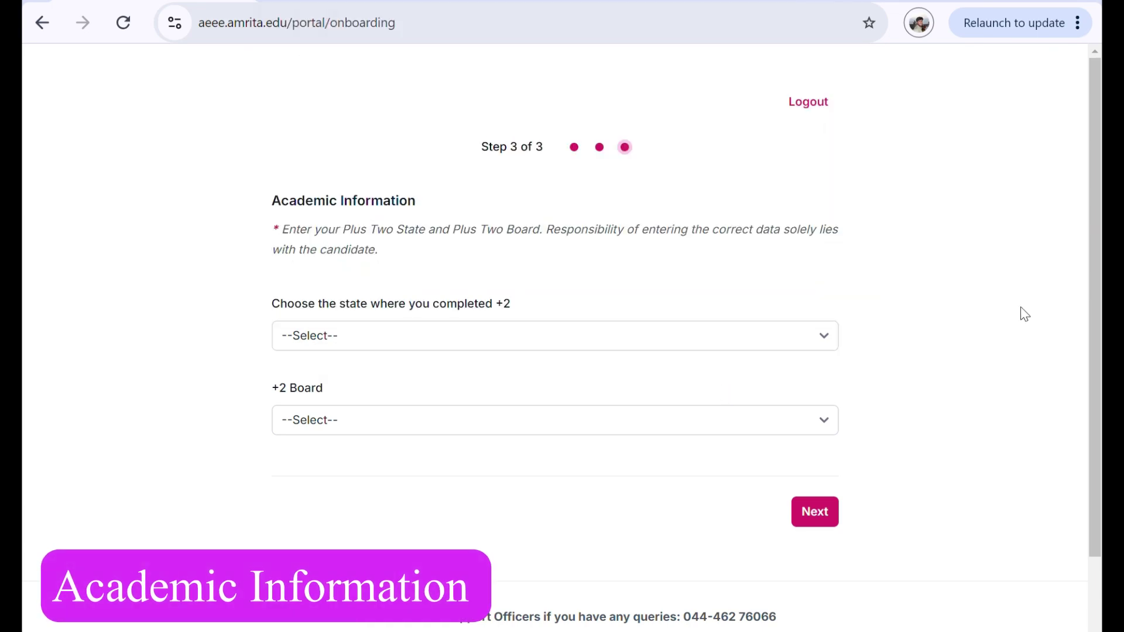
{"action": "left_click", "coordinate": [730, 343]}
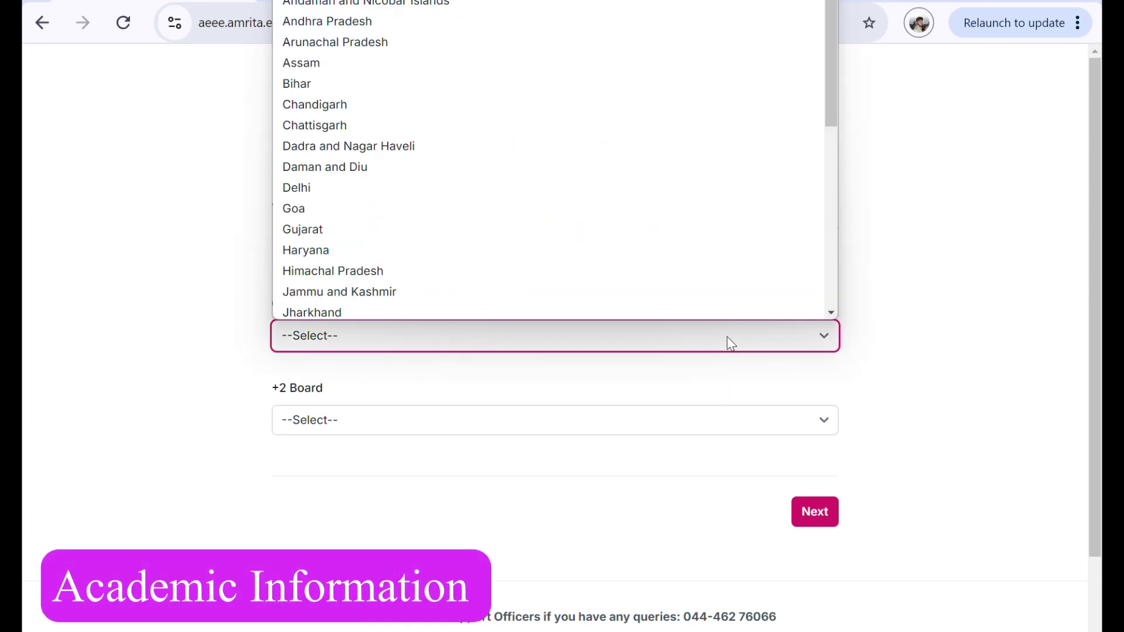
{"action": "key", "text": "t"}
{"action": "key", "text": "Return"}
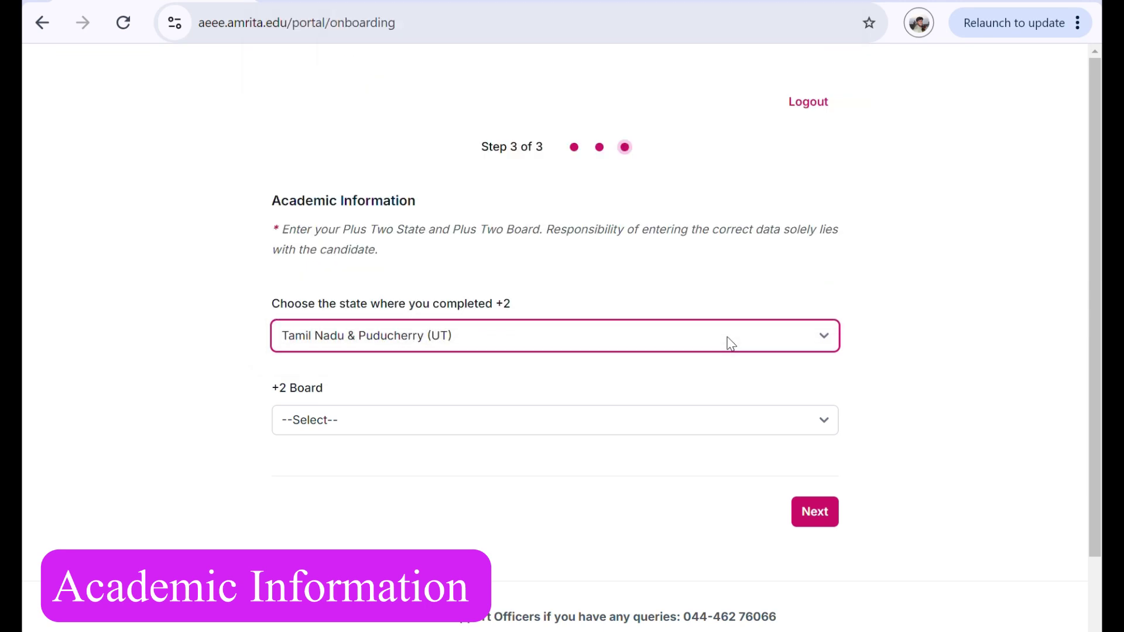
{"action": "left_click", "coordinate": [662, 426]}
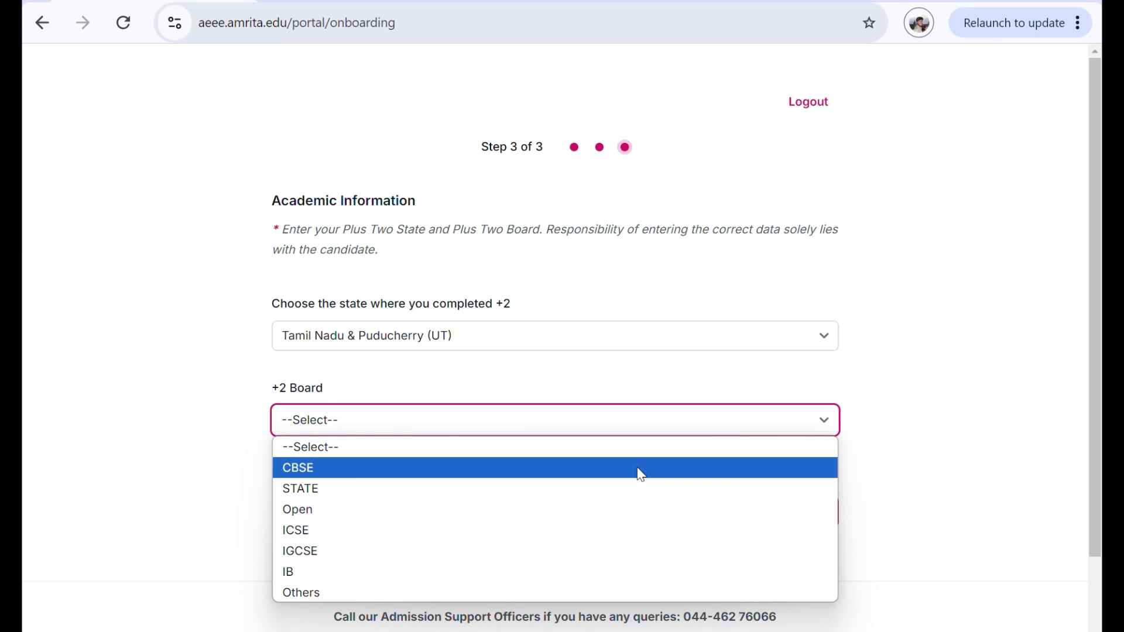
{"action": "left_click", "coordinate": [639, 466]}
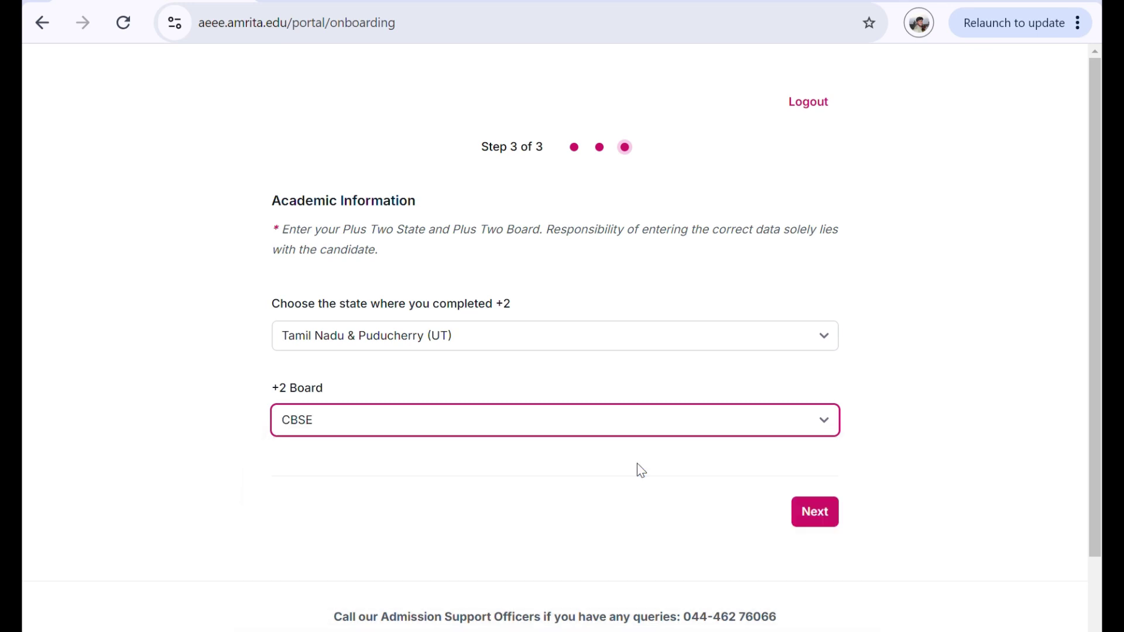
{"action": "left_click", "coordinate": [830, 514]}
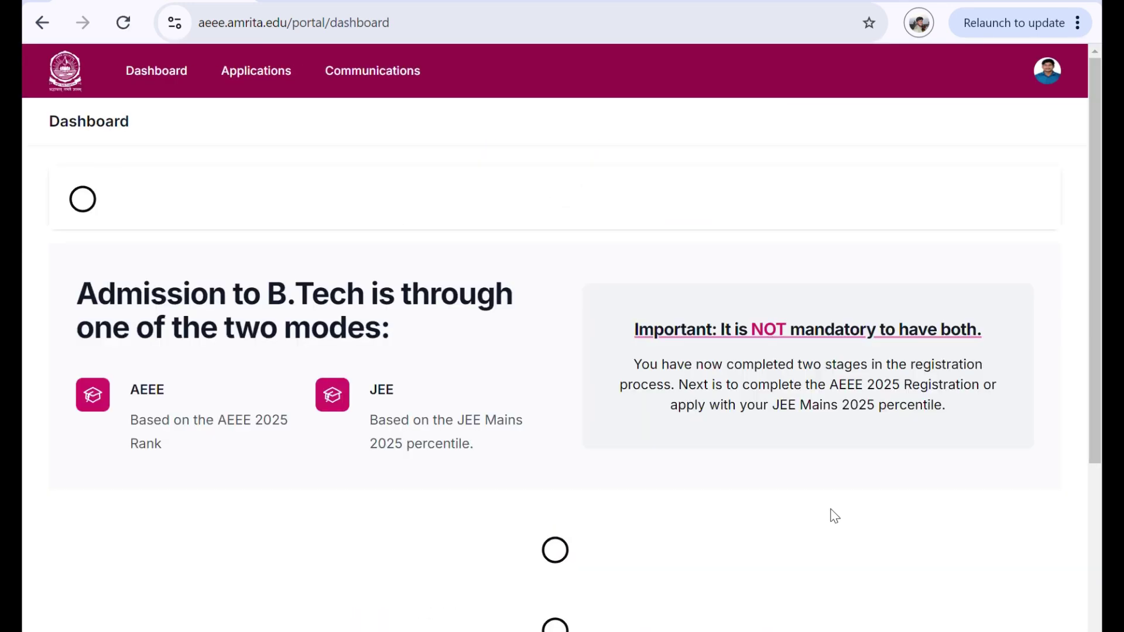
{"action": "scroll", "coordinate": [743, 477], "scroll_direction": "down", "scroll_amount": 2}
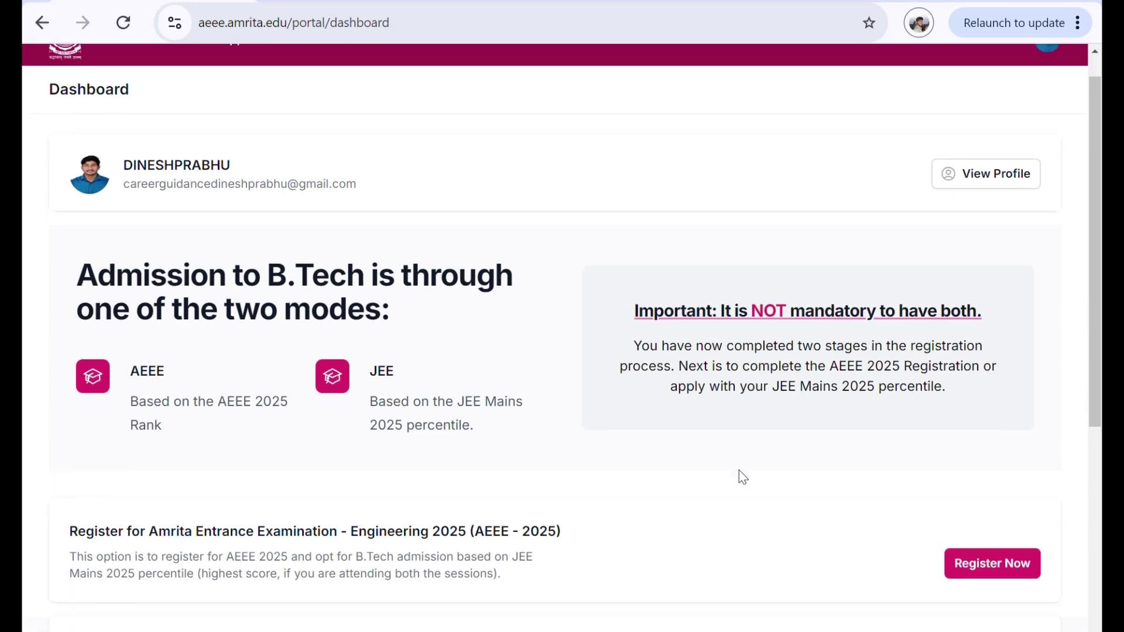
{"action": "scroll", "coordinate": [738, 471], "scroll_direction": "down", "scroll_amount": 1}
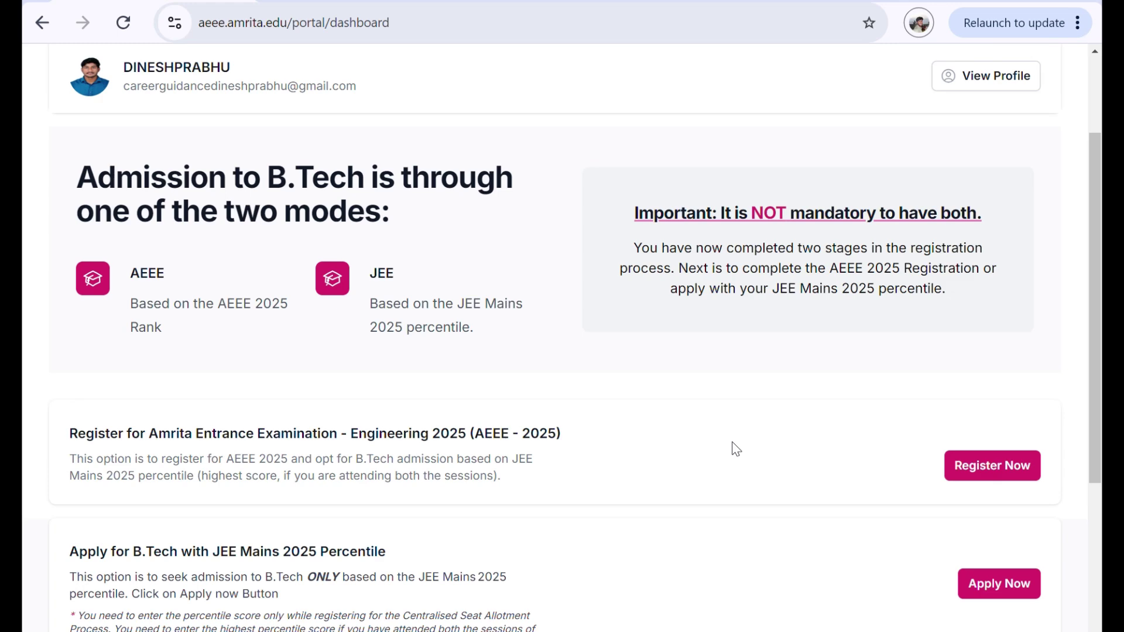
{"action": "scroll", "coordinate": [737, 449], "scroll_direction": "down", "scroll_amount": 2}
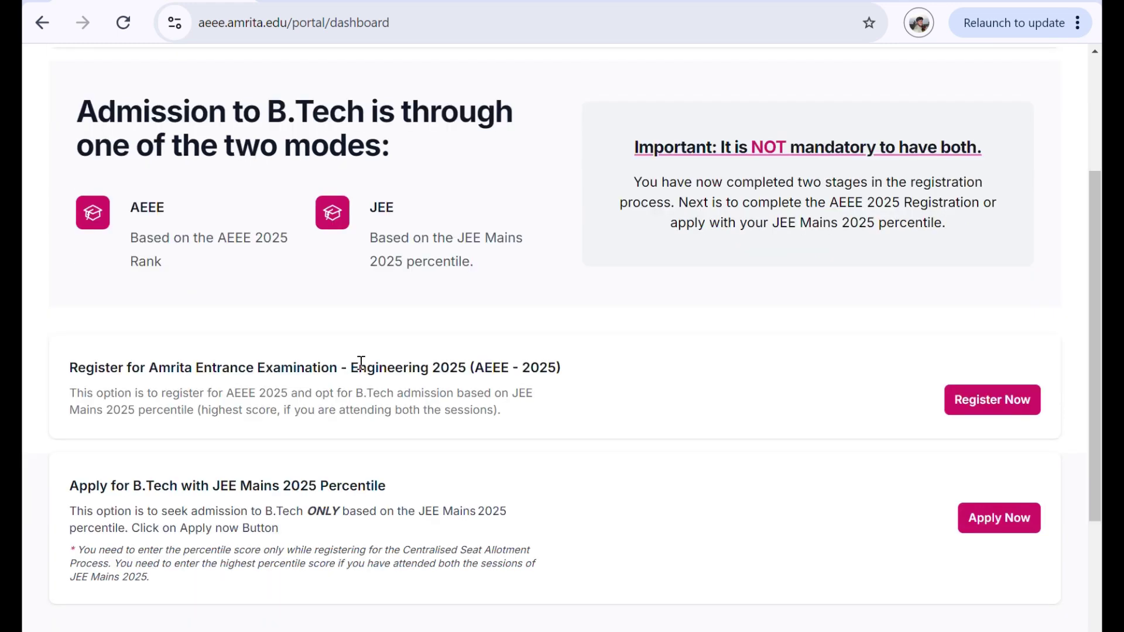
{"action": "left_click_drag", "start_coordinate": [359, 369], "coordinate": [579, 371]}
{"action": "scroll", "coordinate": [578, 371], "scroll_direction": "down", "scroll_amount": 3}
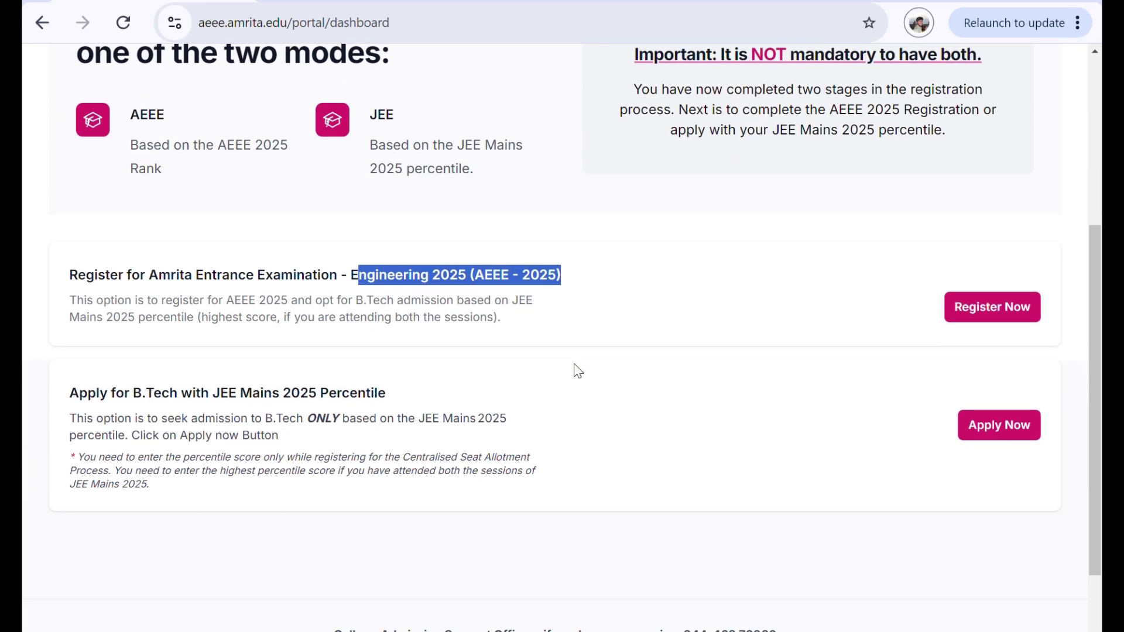
{"action": "left_click", "coordinate": [438, 385]}
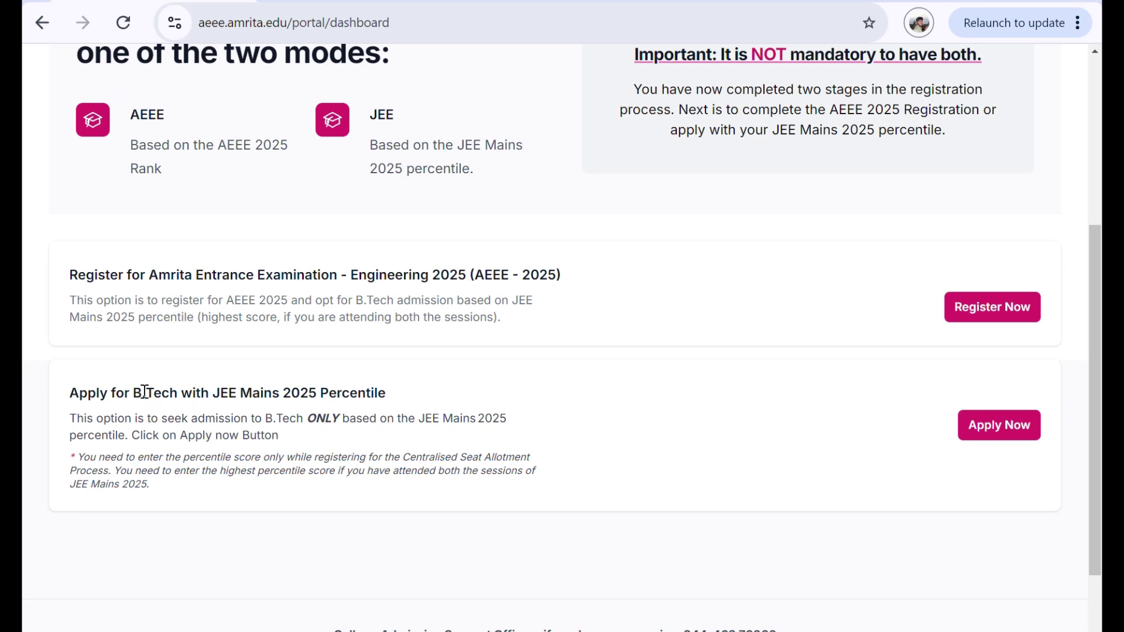
{"action": "left_click_drag", "start_coordinate": [137, 389], "coordinate": [387, 393]}
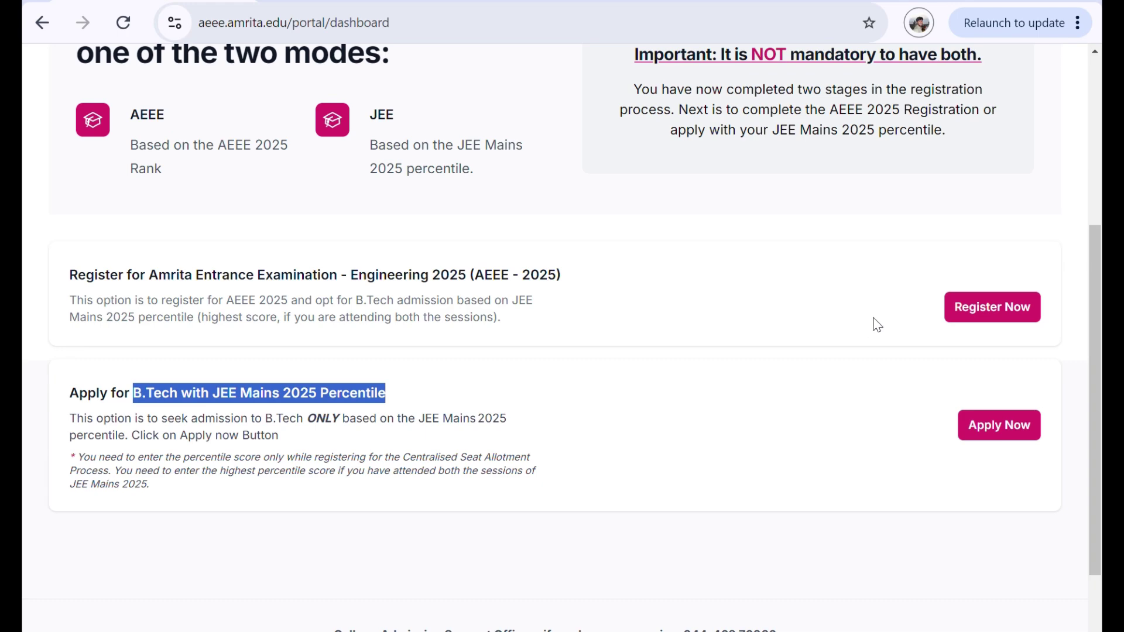
{"action": "scroll", "coordinate": [878, 251], "scroll_direction": "up", "scroll_amount": 1}
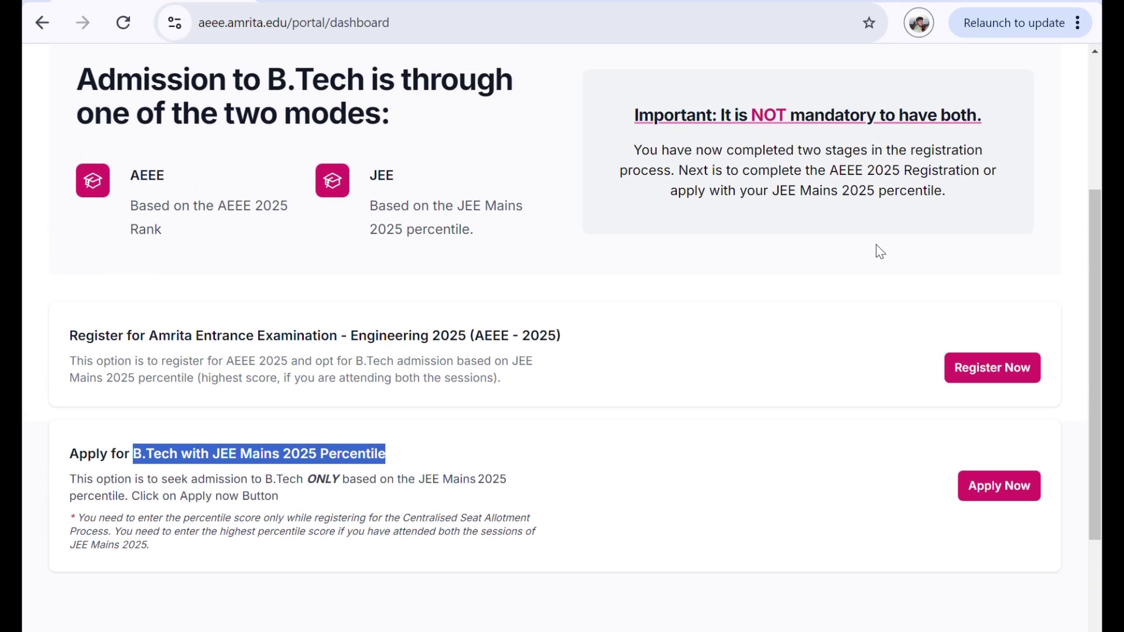
{"action": "left_click", "coordinate": [880, 251]}
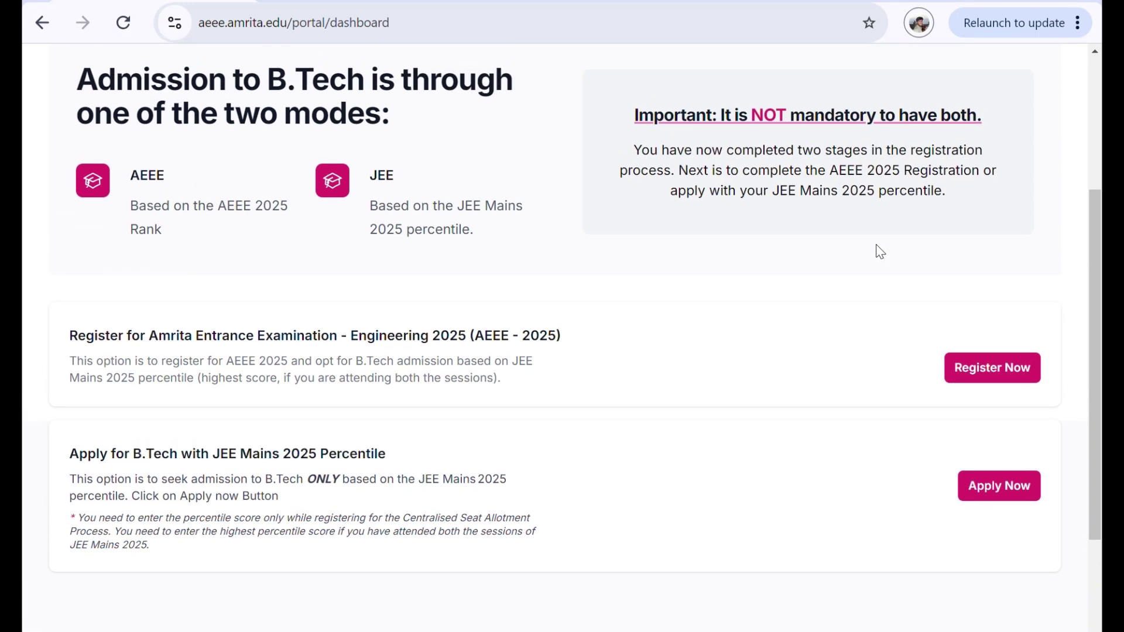
Start the AEEE 2025 registration and set City 1 to Tamil Nadu, Coimbatore.
{"action": "left_click", "coordinate": [975, 368]}
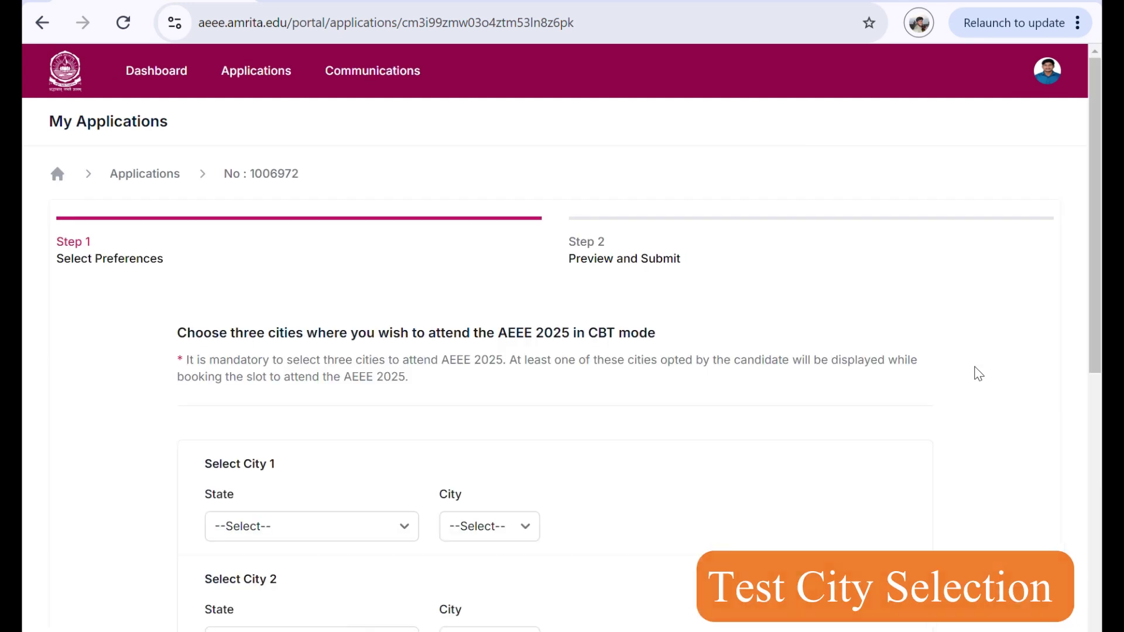
{"action": "scroll", "coordinate": [747, 410], "scroll_direction": "down", "scroll_amount": 1}
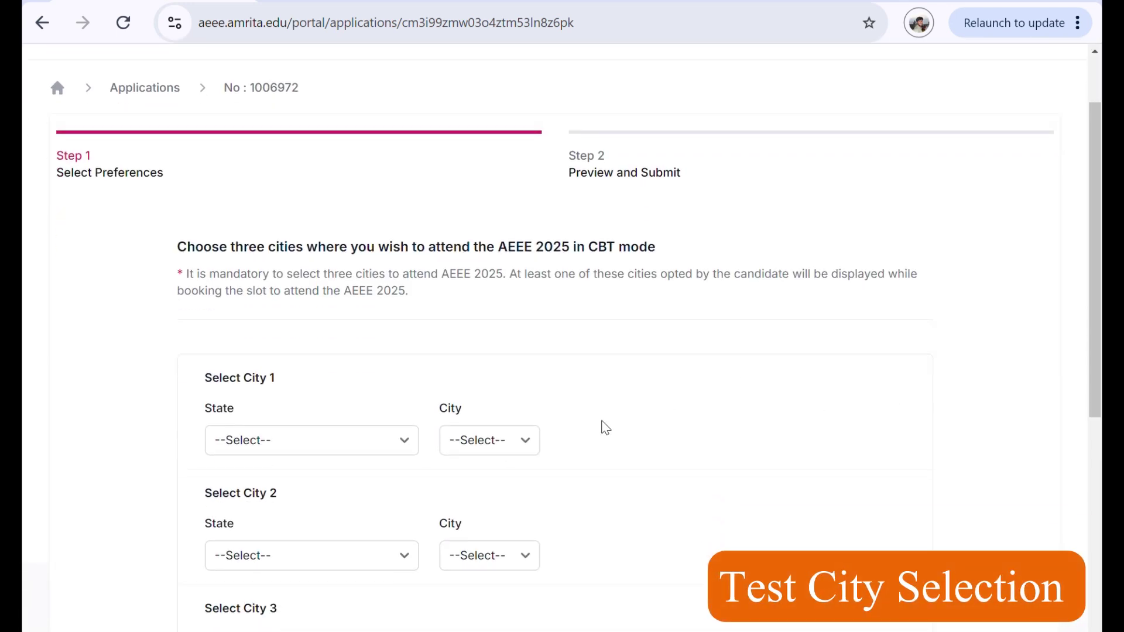
{"action": "left_click", "coordinate": [353, 442]}
{"action": "key", "text": "t"}
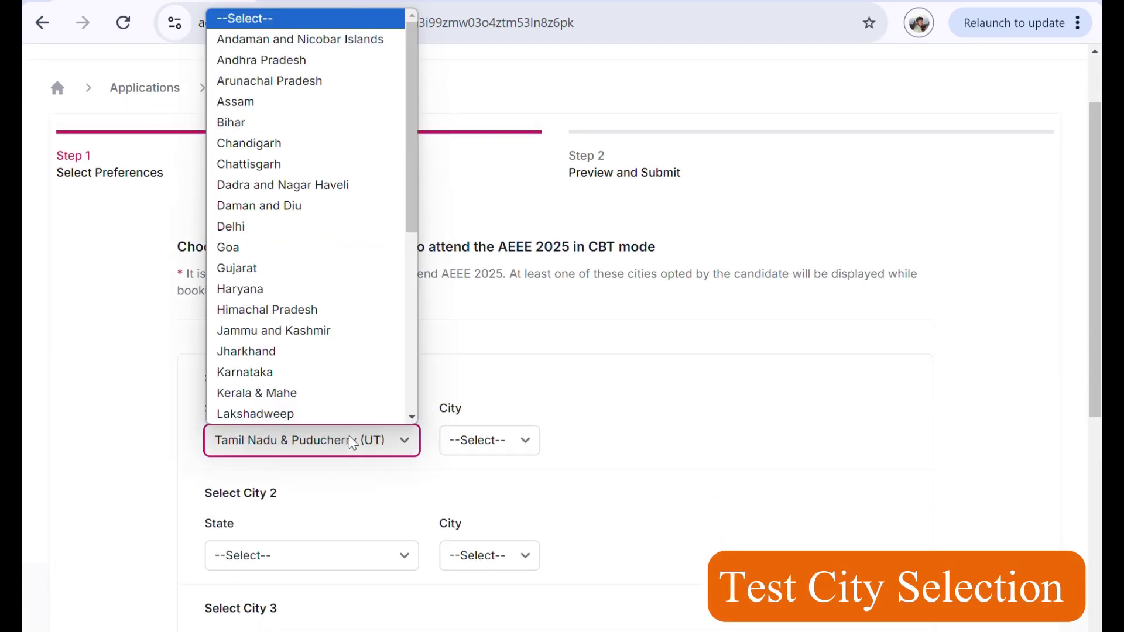
{"action": "key", "text": "Return"}
{"action": "left_click", "coordinate": [459, 445]}
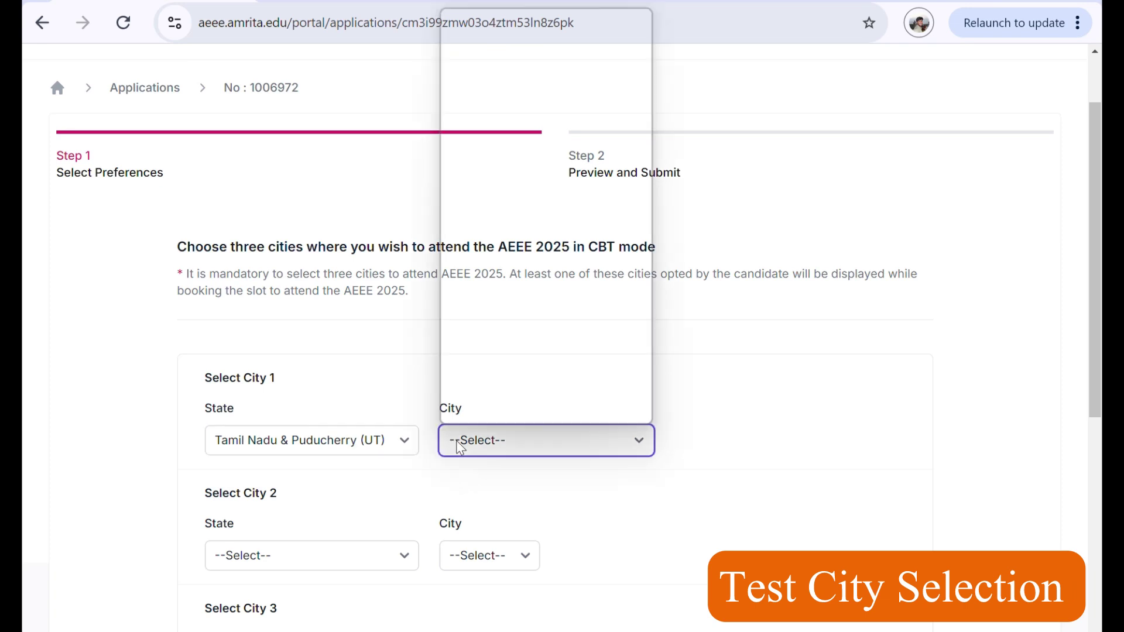
{"action": "key", "text": "Down"}
{"action": "key", "text": "Down"}
{"action": "key", "text": "Return"}
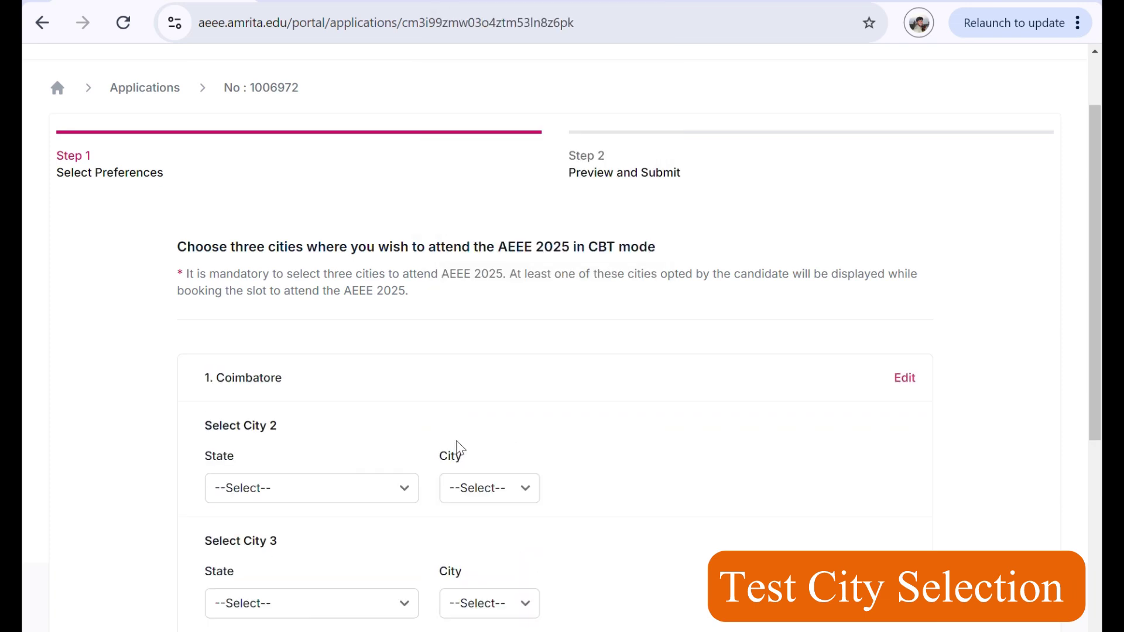
{"action": "scroll", "coordinate": [335, 485], "scroll_direction": "down", "scroll_amount": 2}
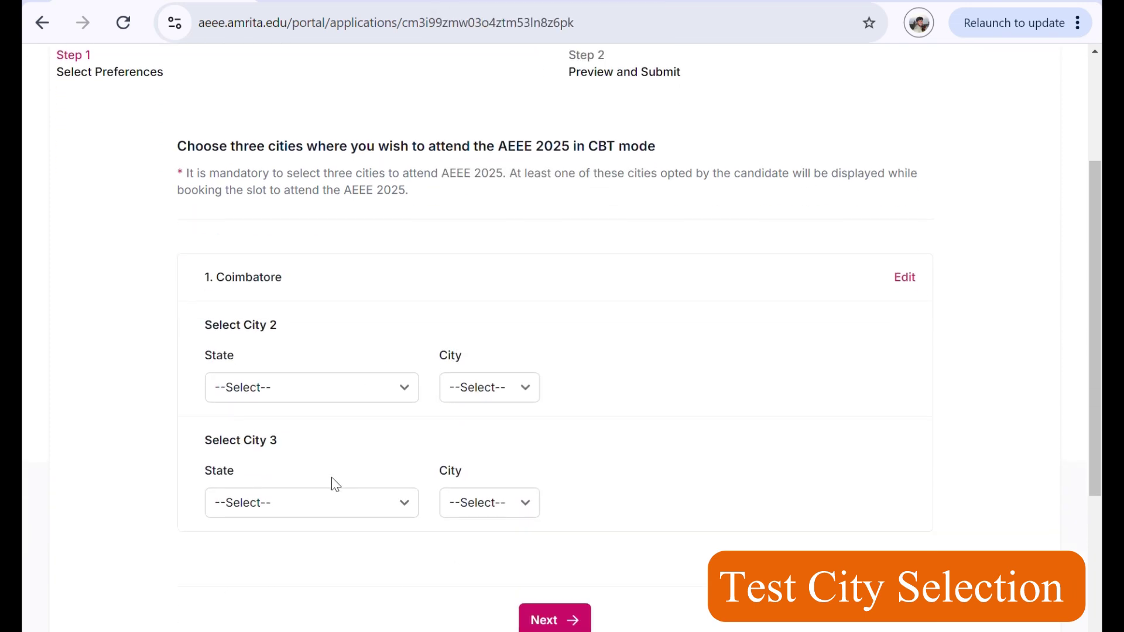
Set City 2 to Tamil Nadu, Erode and City 3 to Tamil Nadu, Madurai.
{"action": "left_click", "coordinate": [328, 392]}
{"action": "key", "text": "t"}
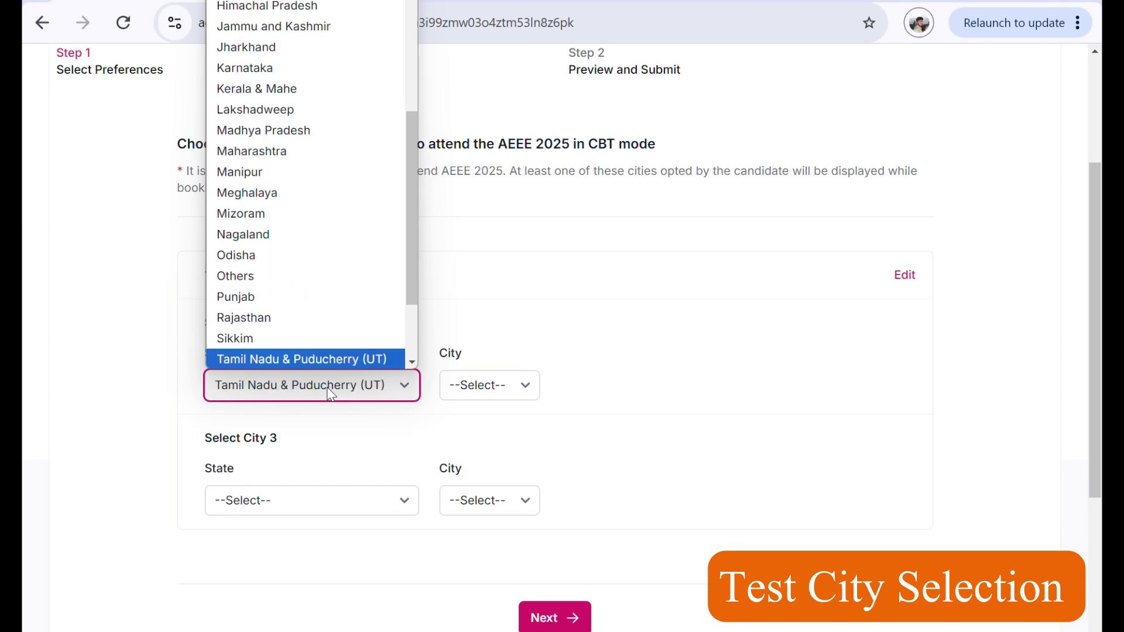
{"action": "key", "text": "Return"}
{"action": "left_click", "coordinate": [481, 388]}
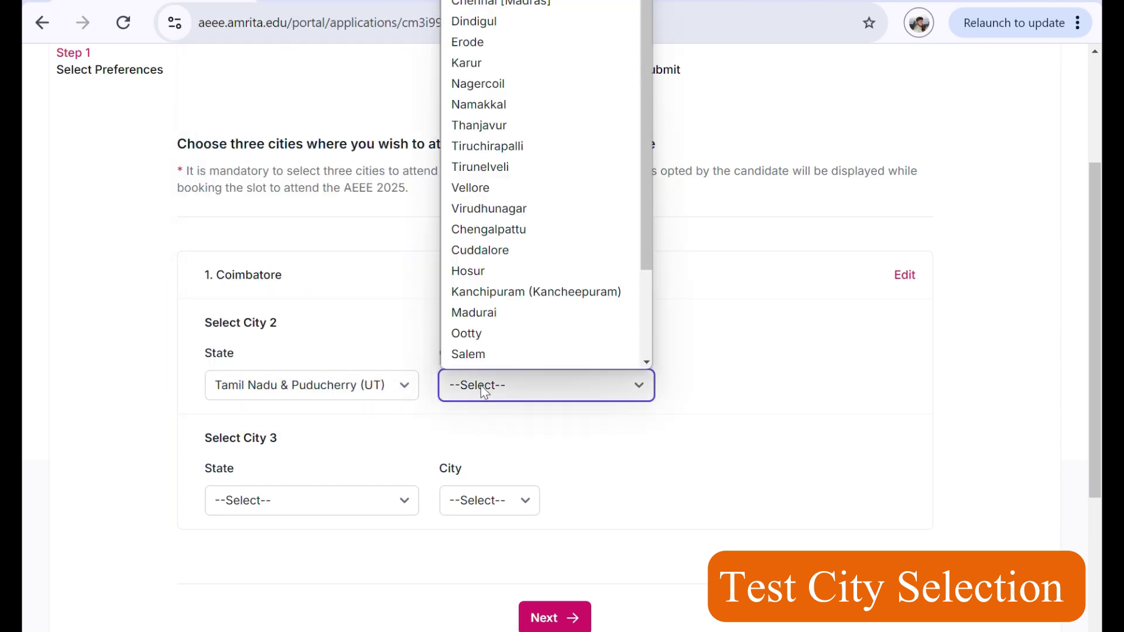
{"action": "key", "text": "e"}
{"action": "key", "text": "Return"}
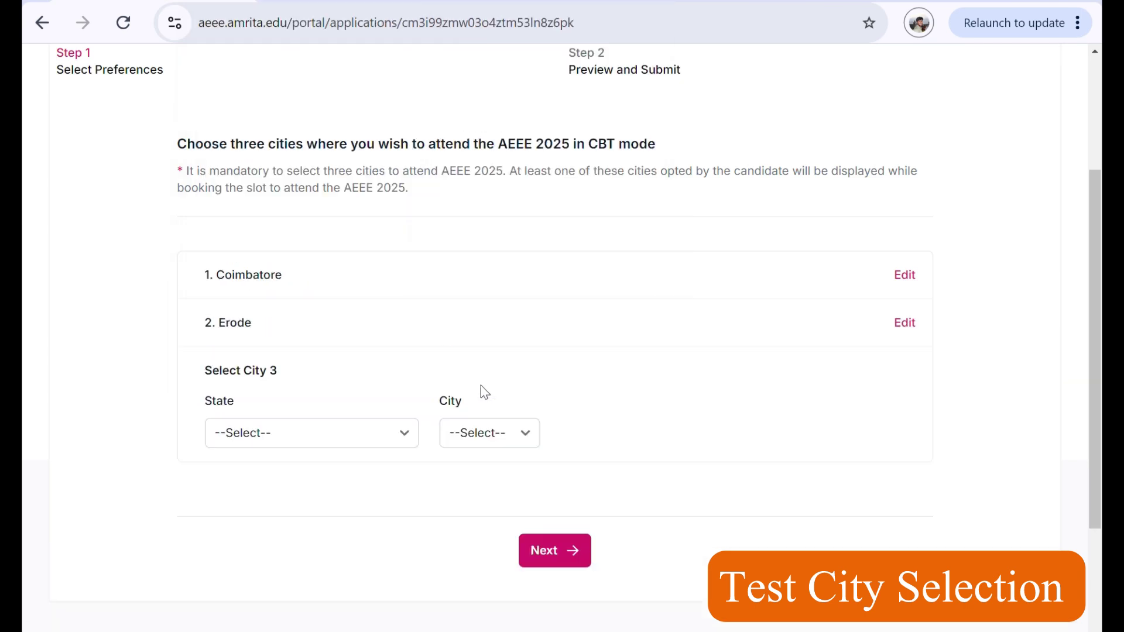
{"action": "left_click", "coordinate": [323, 447]}
{"action": "key", "text": "t"}
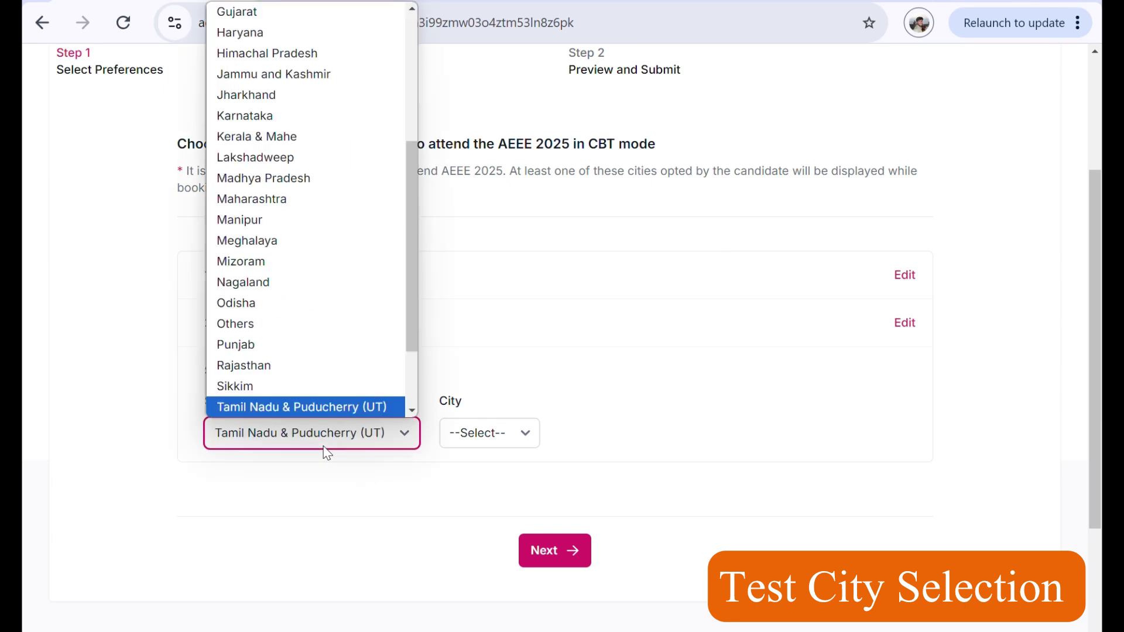
{"action": "key", "text": "Return"}
{"action": "left_click", "coordinate": [460, 430]}
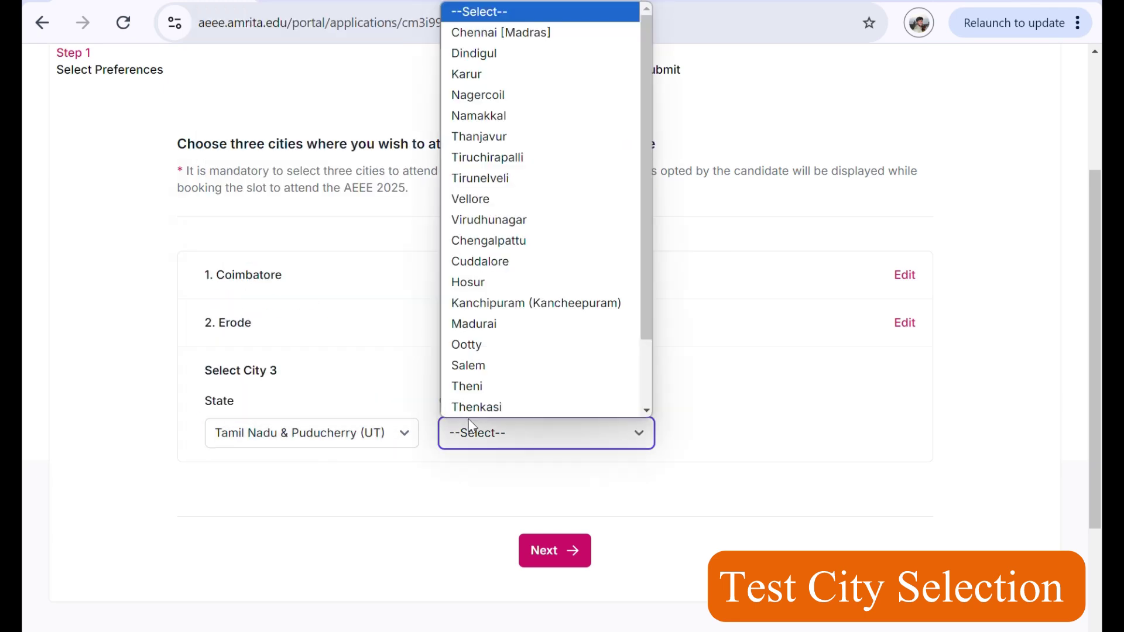
{"action": "key", "text": "m"}
{"action": "key", "text": "Return"}
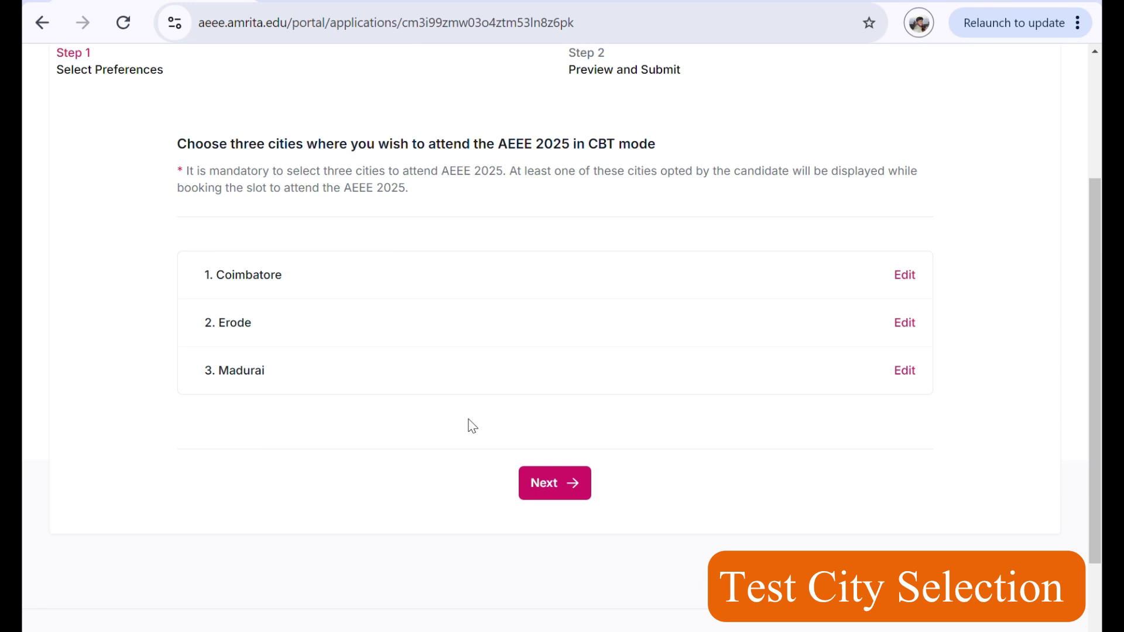
Advance to the application preview and begin submitting it.
{"action": "right_click", "coordinate": [546, 473]}
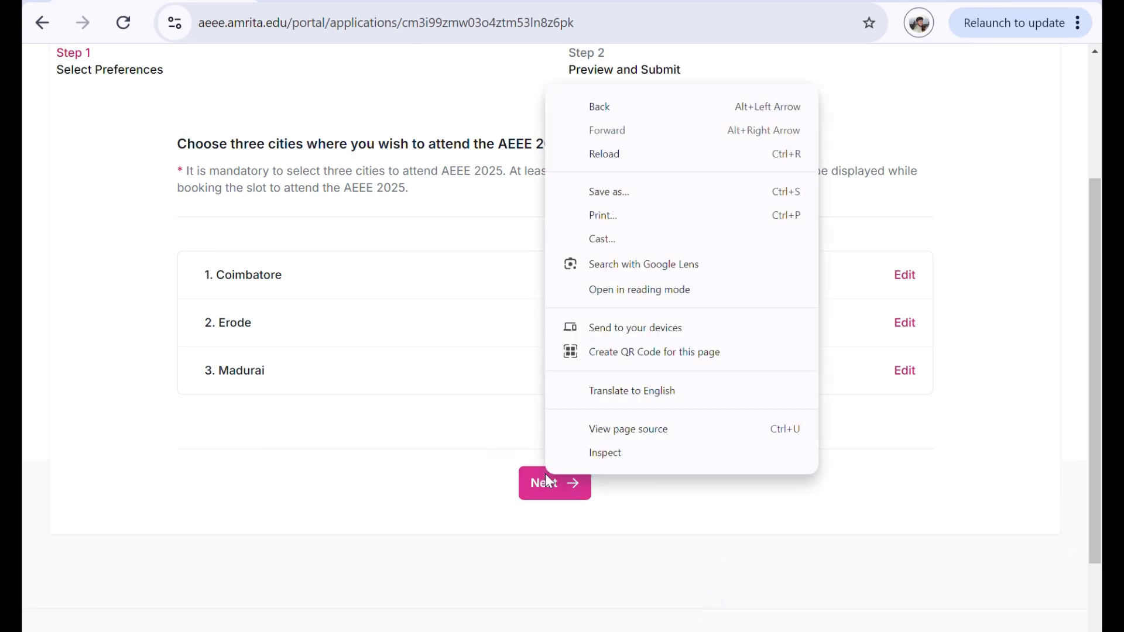
{"action": "left_click", "coordinate": [541, 484]}
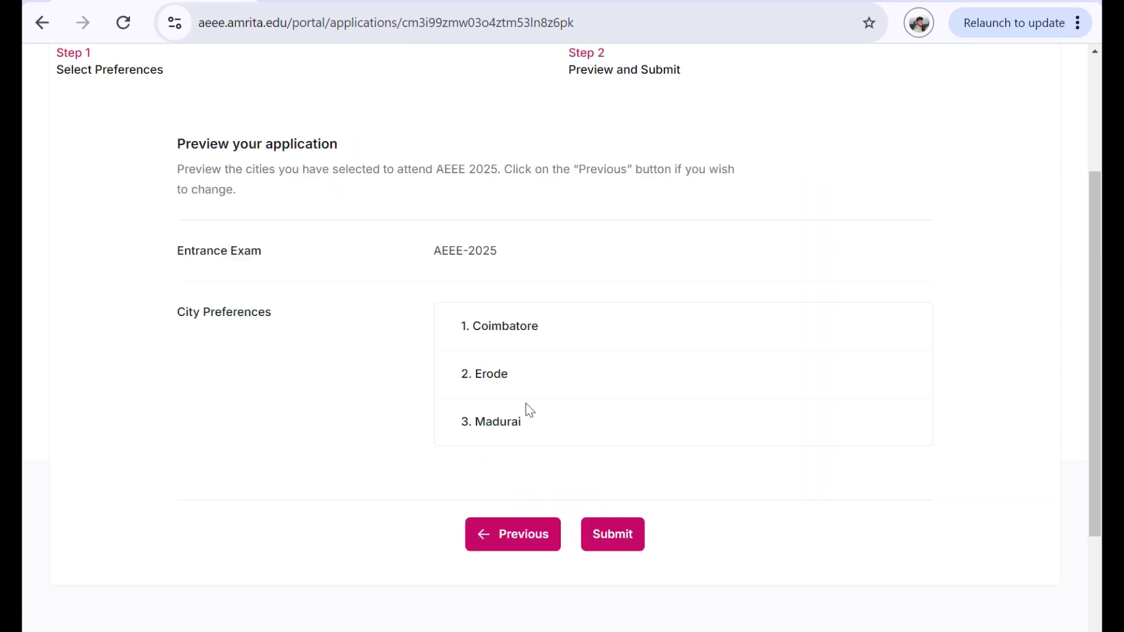
{"action": "scroll", "coordinate": [387, 339], "scroll_direction": "up", "scroll_amount": 2}
{"action": "scroll", "coordinate": [396, 338], "scroll_direction": "down", "scroll_amount": 1}
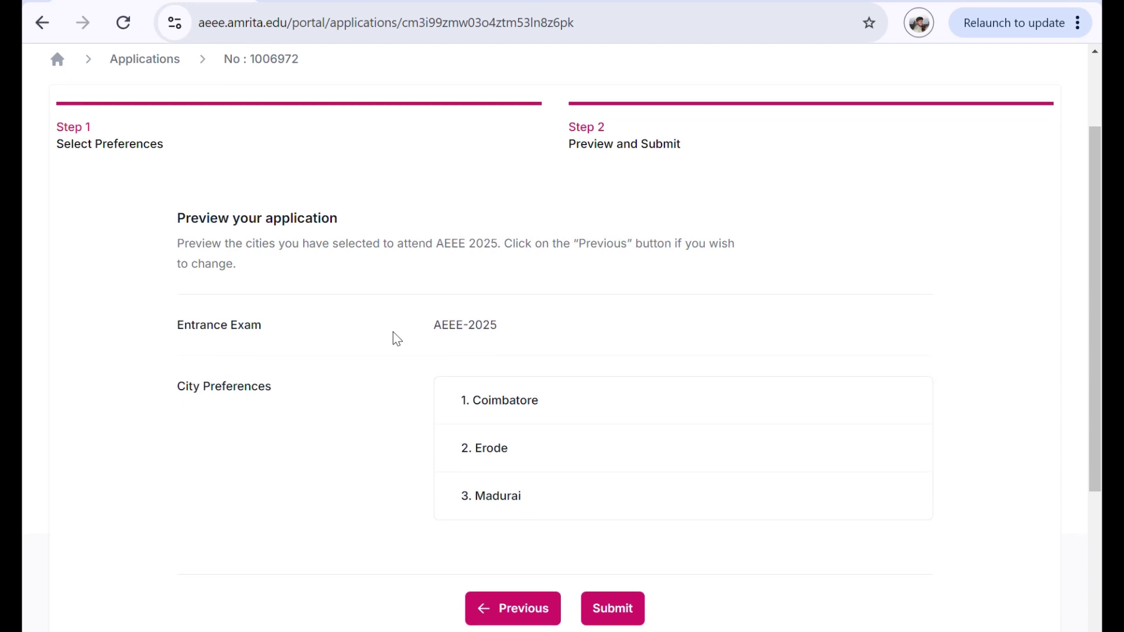
{"action": "scroll", "coordinate": [393, 337], "scroll_direction": "down", "scroll_amount": 2}
{"action": "left_click", "coordinate": [603, 512]}
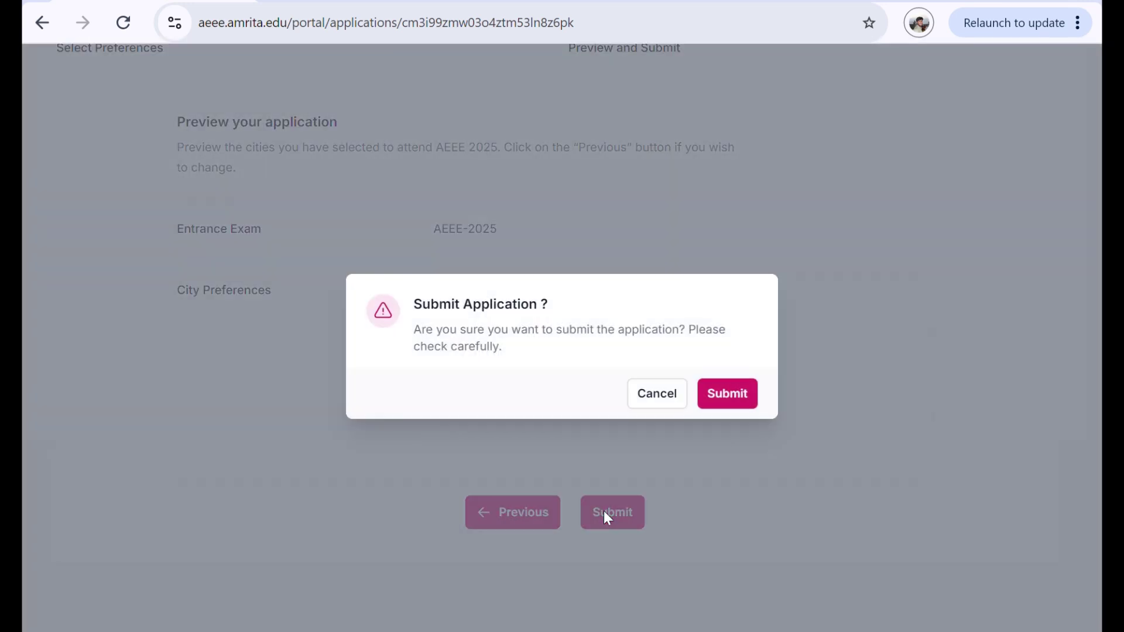
Confirm the submission and switch on JEE CRL Rank consideration.
{"action": "left_click", "coordinate": [731, 393]}
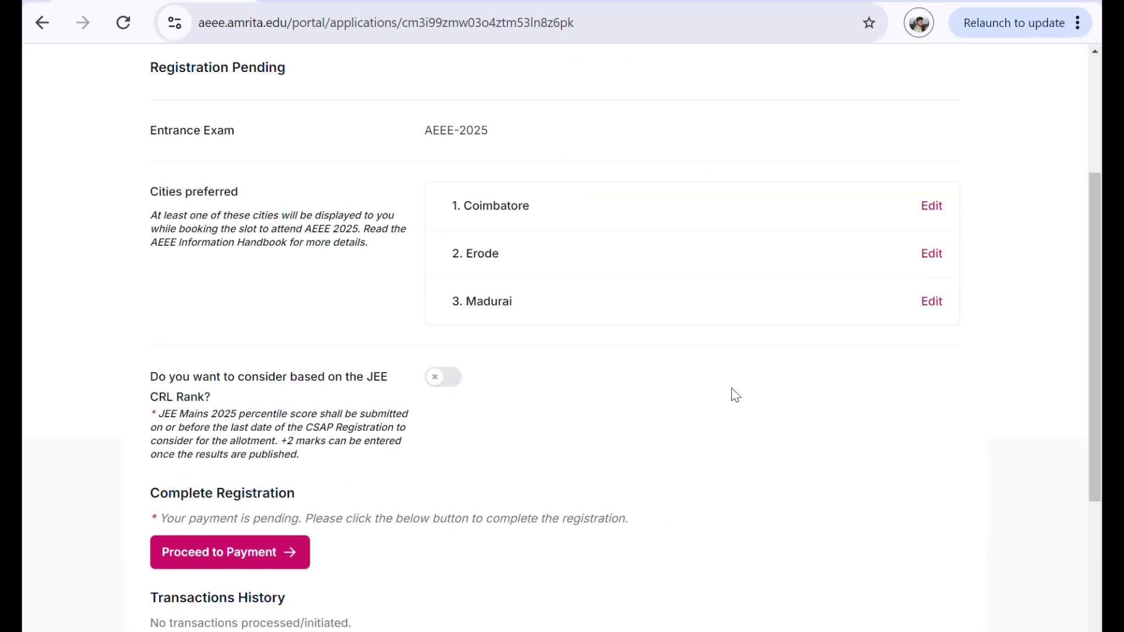
{"action": "scroll", "coordinate": [735, 395], "scroll_direction": "down", "scroll_amount": 2}
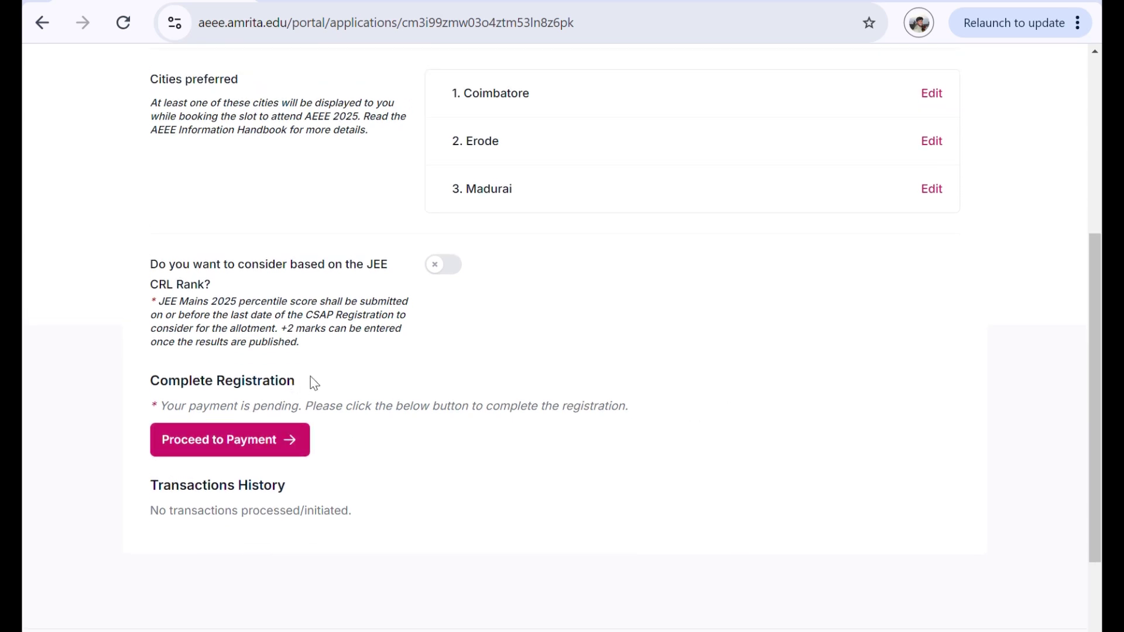
{"action": "scroll", "coordinate": [297, 344], "scroll_direction": "up", "scroll_amount": 1}
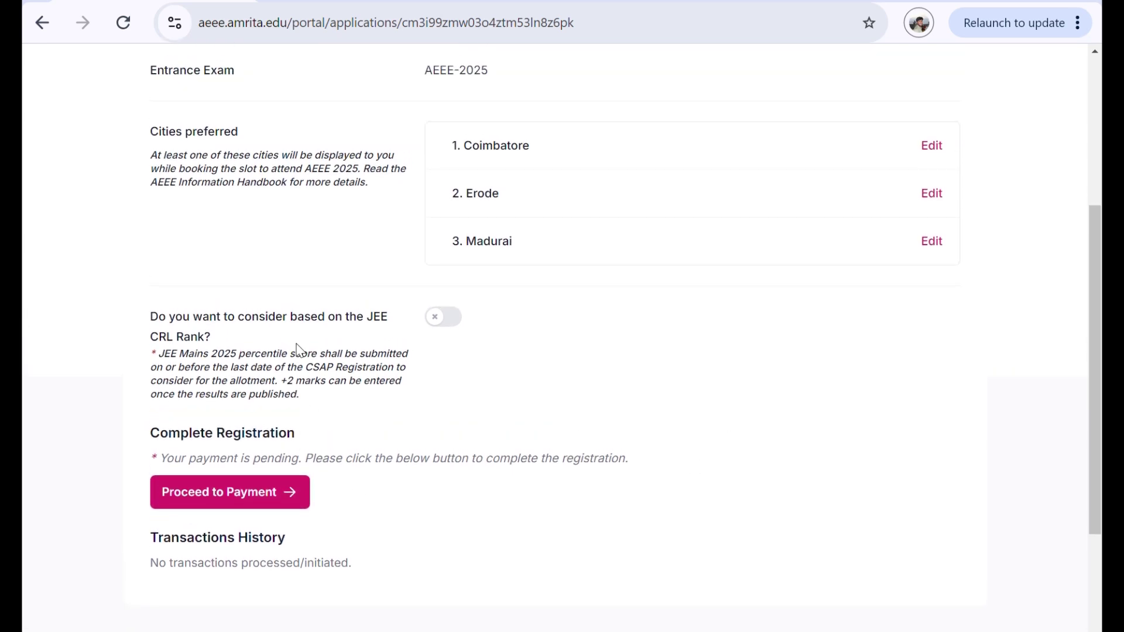
{"action": "left_click", "coordinate": [446, 321]}
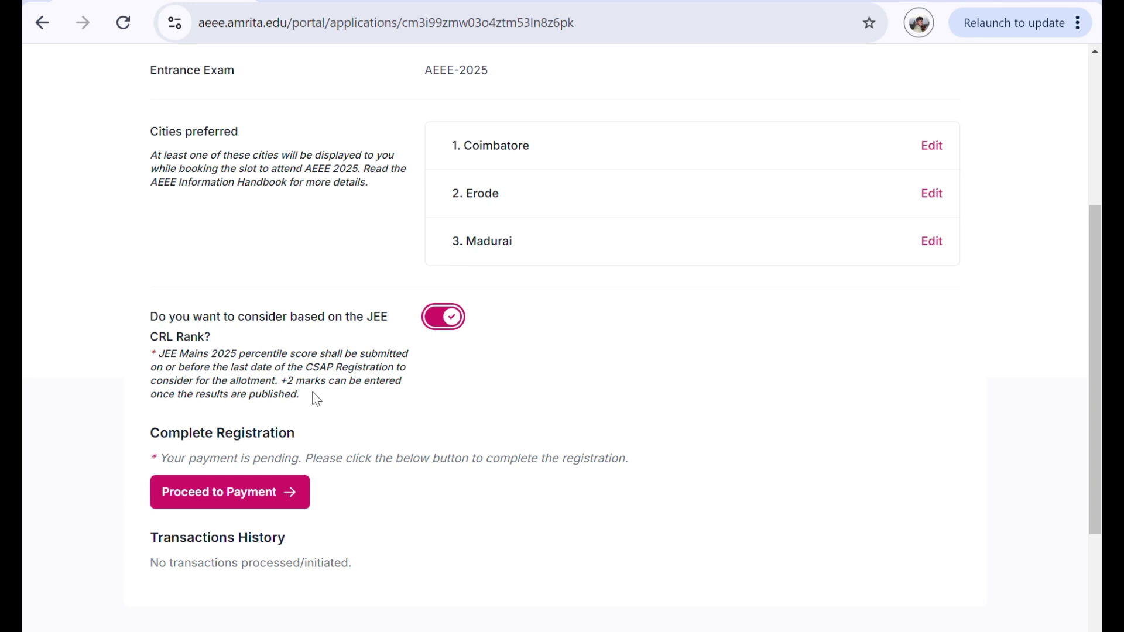
{"action": "scroll", "coordinate": [243, 384], "scroll_direction": "up", "scroll_amount": 2}
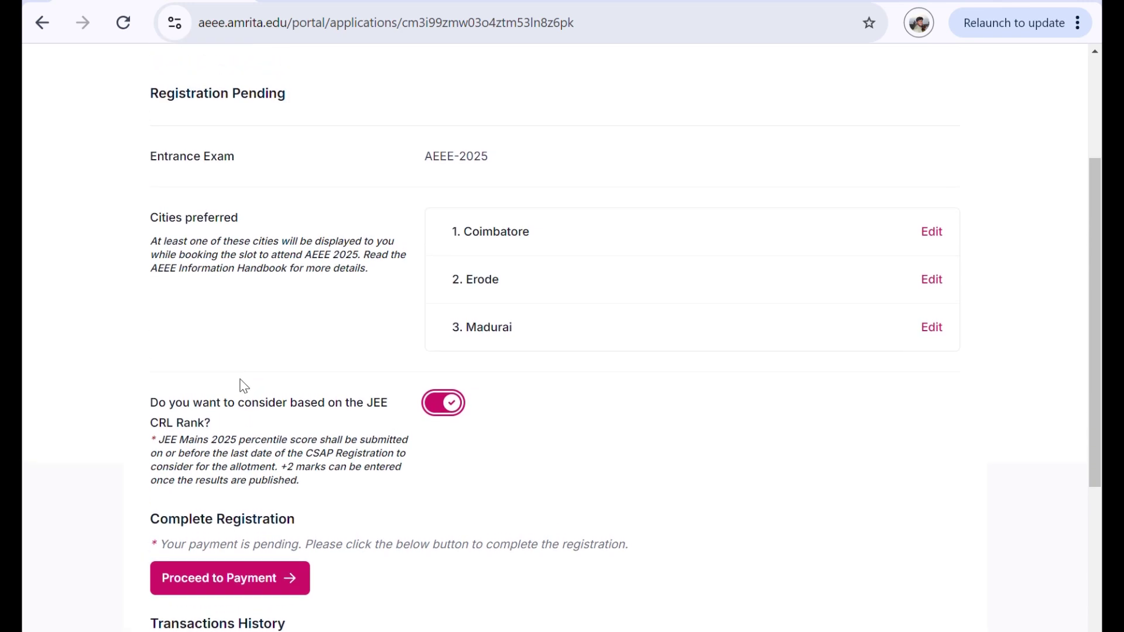
{"action": "left_click", "coordinate": [432, 416]}
{"action": "left_click", "coordinate": [433, 415]}
{"action": "left_click", "coordinate": [433, 416]}
{"action": "left_click", "coordinate": [433, 416]}
Proceed to the payment page showing the ₹1200 fee.
{"action": "scroll", "coordinate": [432, 417], "scroll_direction": "down", "scroll_amount": 2}
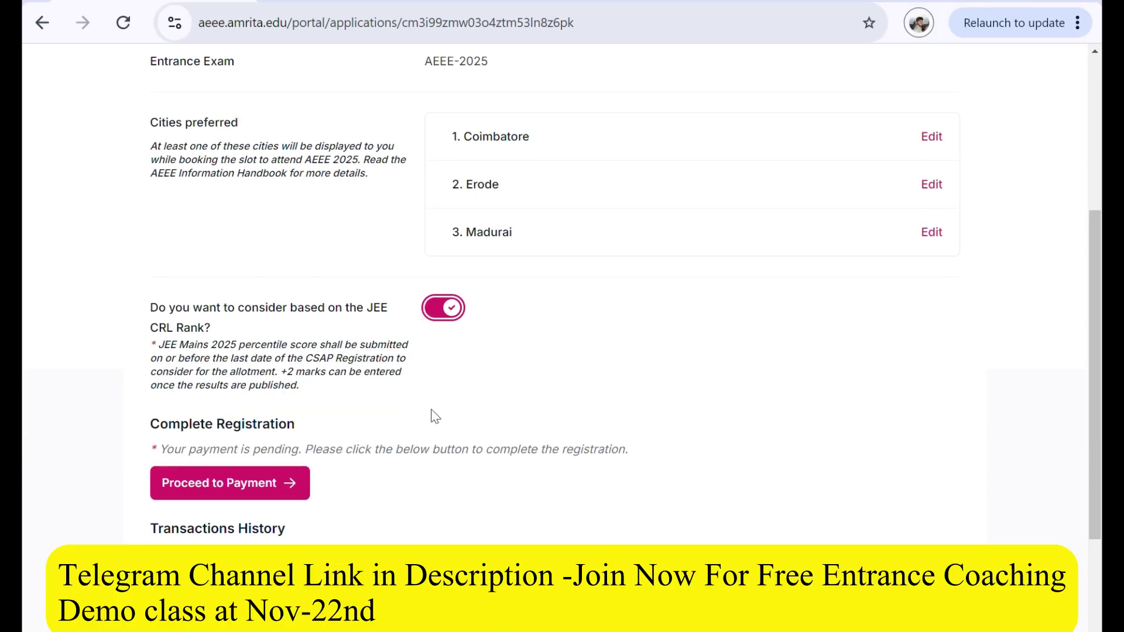
{"action": "left_click", "coordinate": [278, 495]}
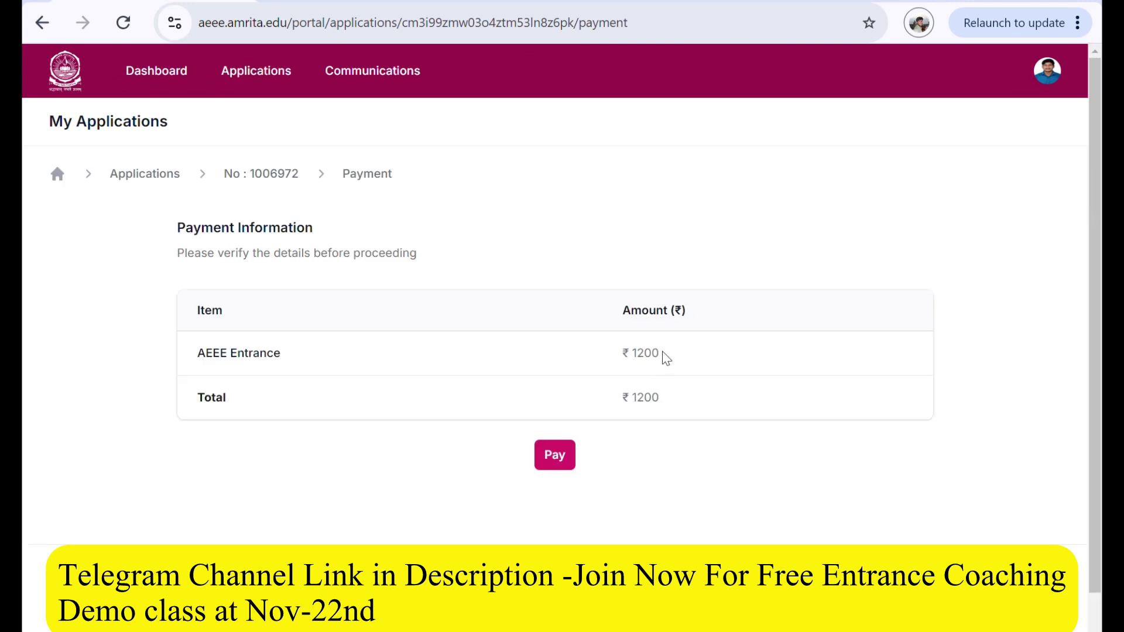
{"action": "left_click_drag", "start_coordinate": [666, 358], "coordinate": [615, 359]}
Pay via PhonePe/BHIM UPI to reveal the ₹1226.78 total, then return to the AEEE2025 Google results.
{"action": "left_click", "coordinate": [565, 455]}
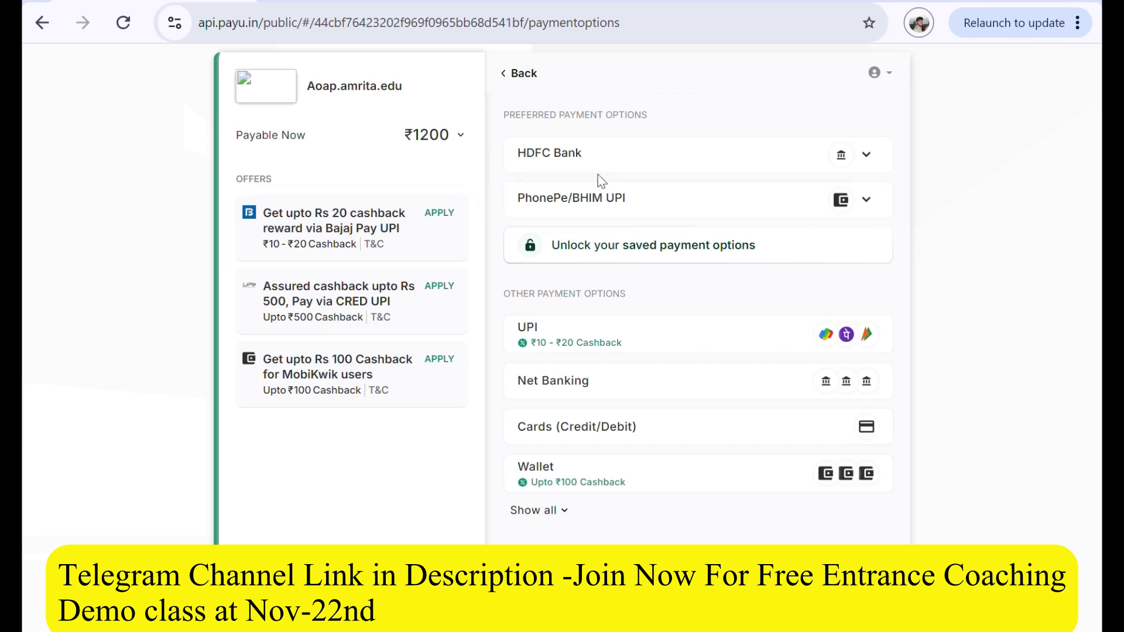
{"action": "left_click", "coordinate": [603, 202]}
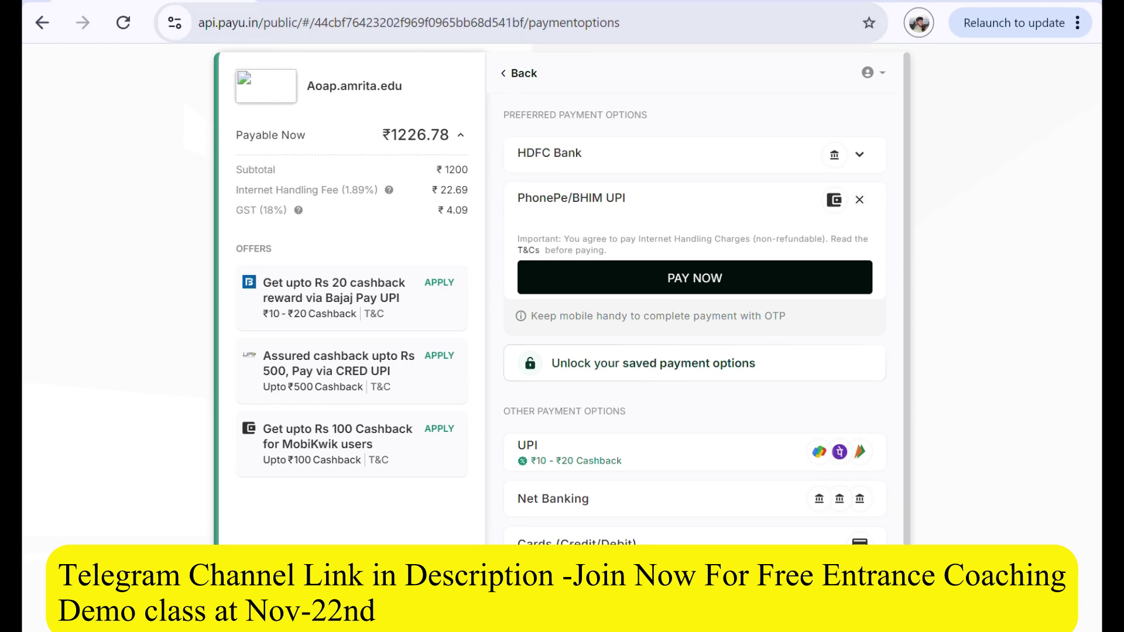
{"action": "left_click", "coordinate": [473, 4]}
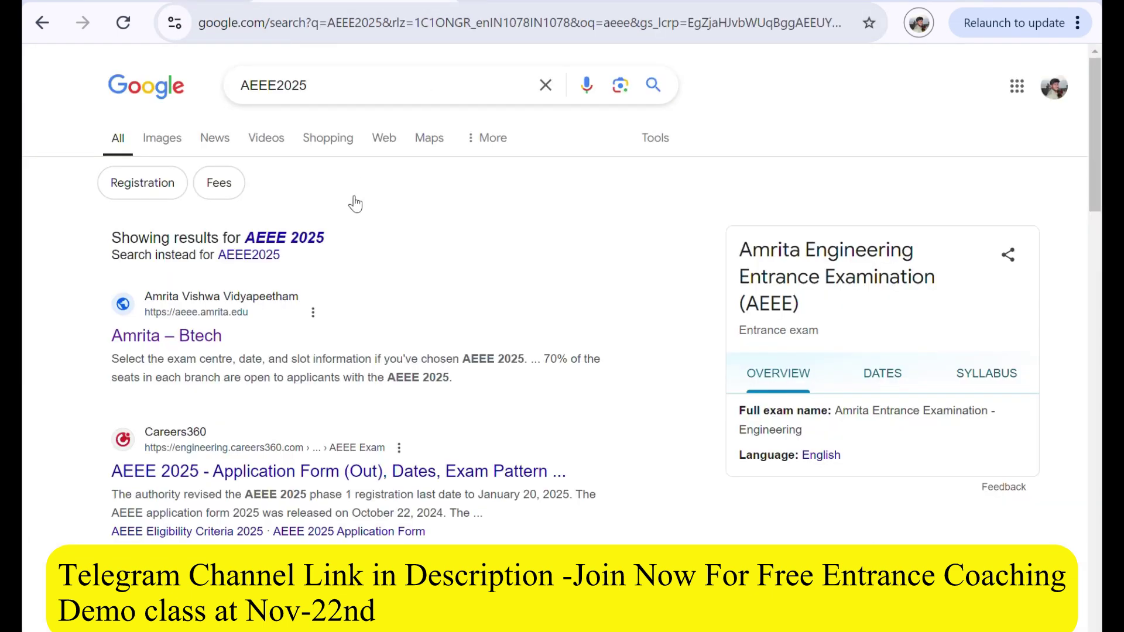
Open Amrita's B.Tech admissions result and reach the portal Sign In's Email / Phone field.
{"action": "left_click", "coordinate": [223, 334]}
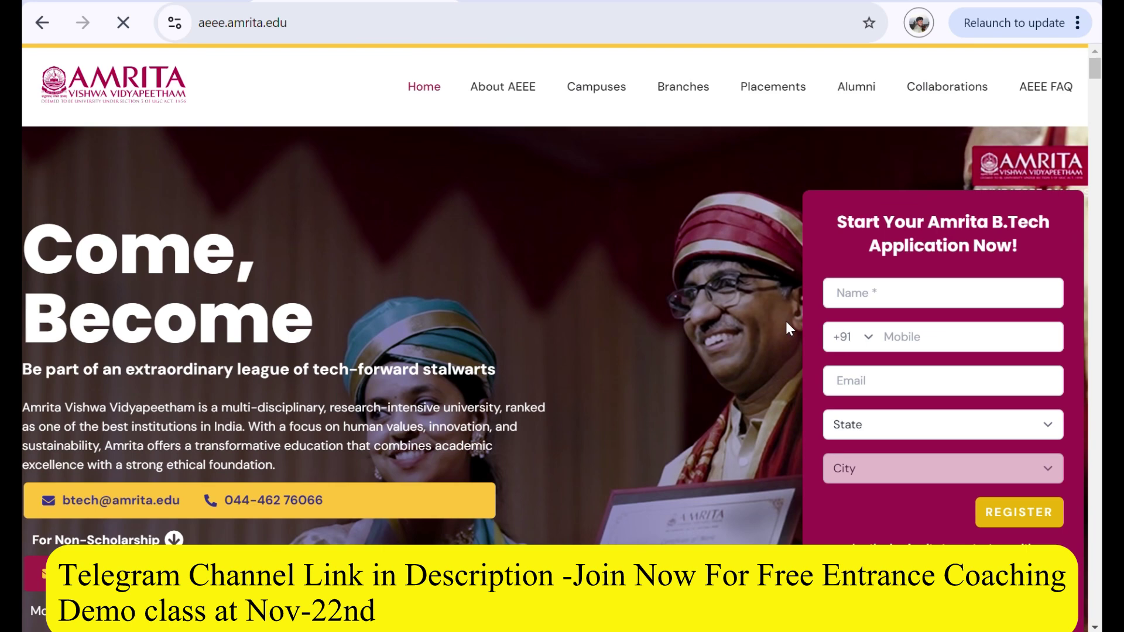
{"action": "scroll", "coordinate": [785, 319], "scroll_direction": "down", "scroll_amount": 1}
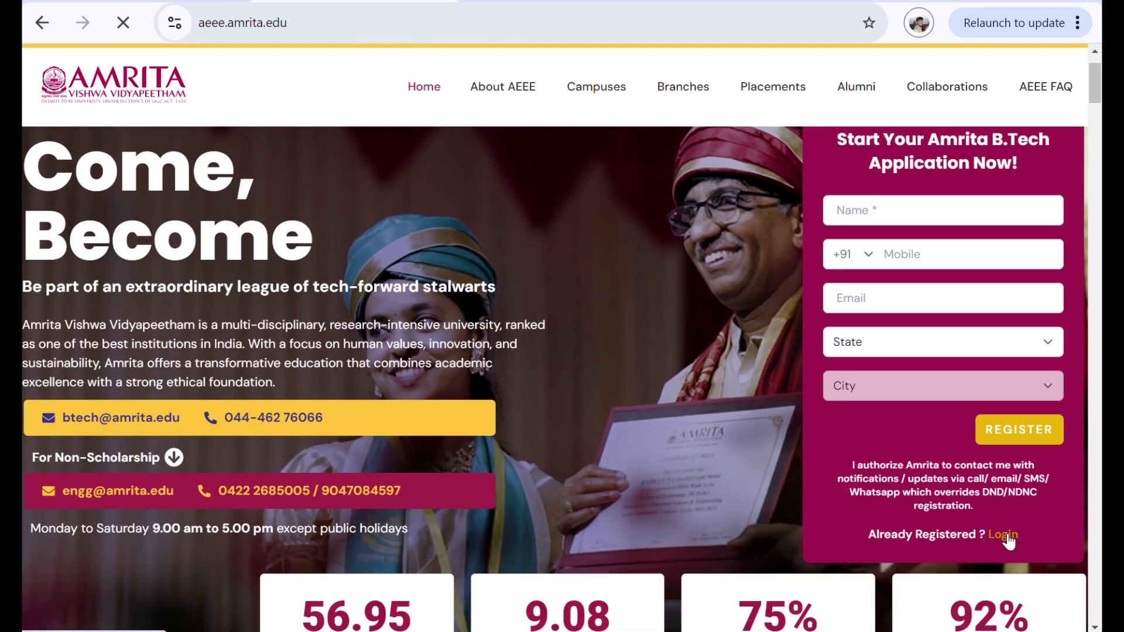
{"action": "left_click", "coordinate": [1004, 534]}
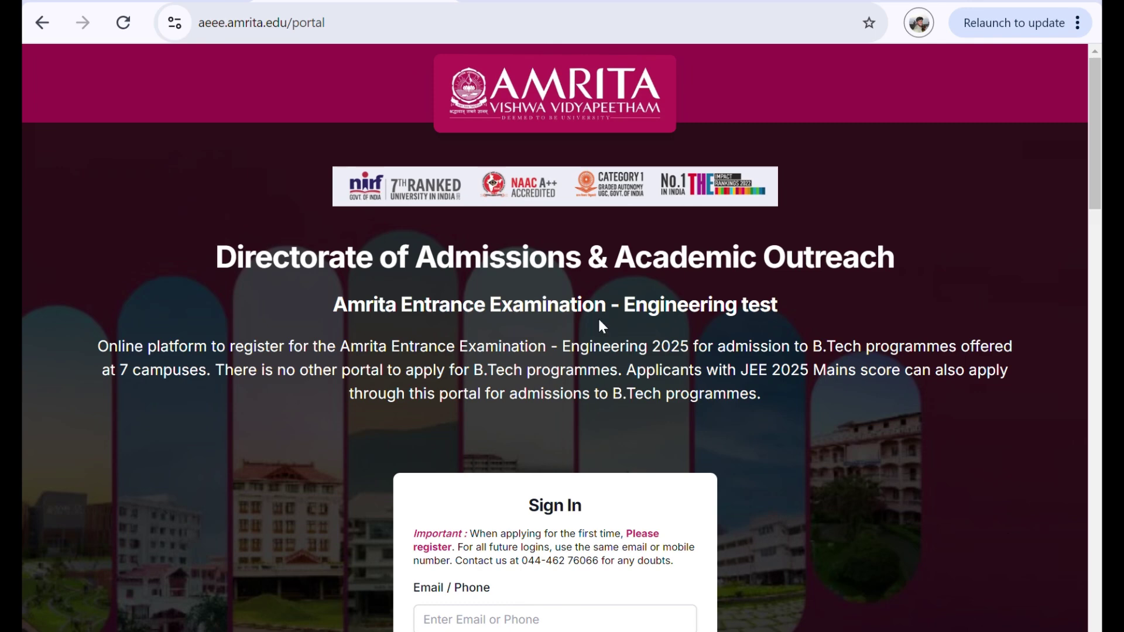
{"action": "scroll", "coordinate": [502, 235], "scroll_direction": "down", "scroll_amount": 3}
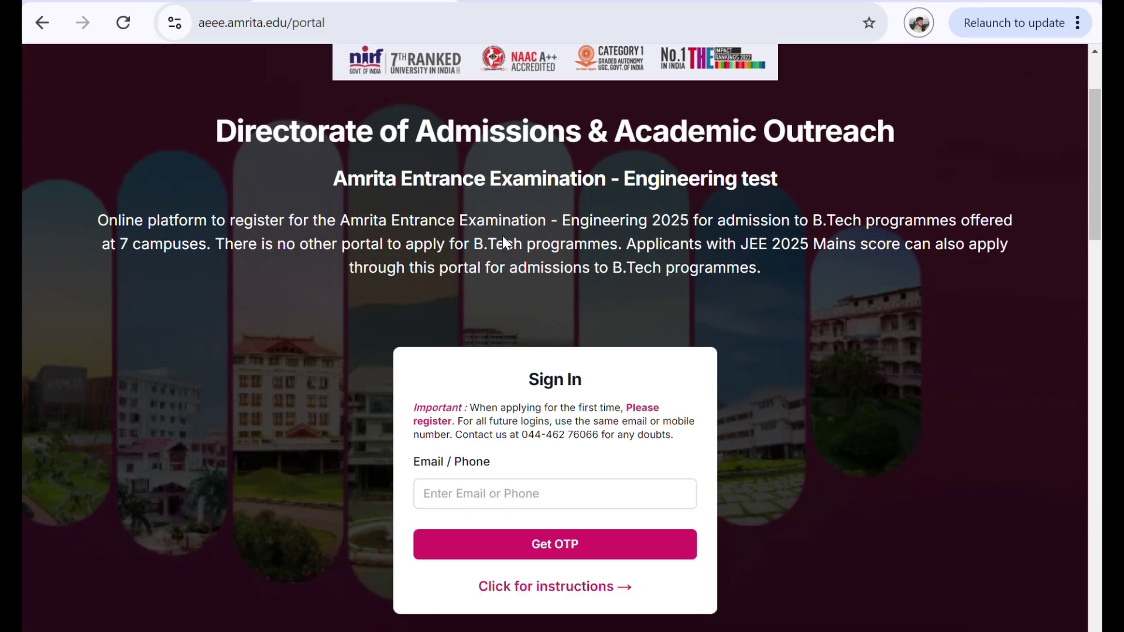
{"action": "left_click", "coordinate": [482, 439]}
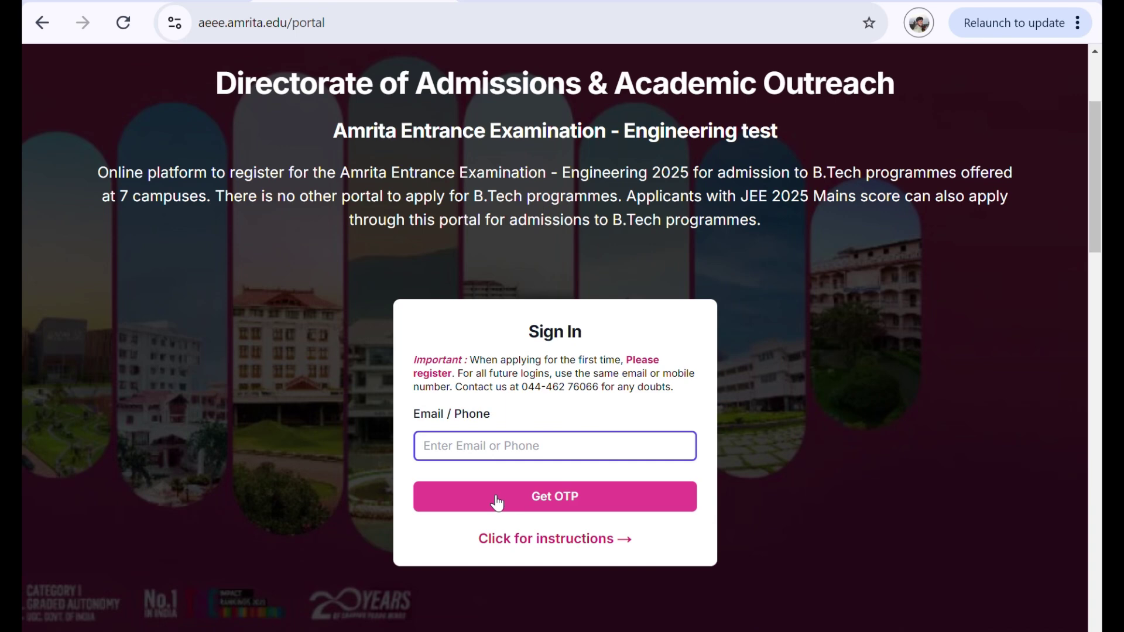
{"action": "scroll", "coordinate": [514, 352], "scroll_direction": "up", "scroll_amount": 2}
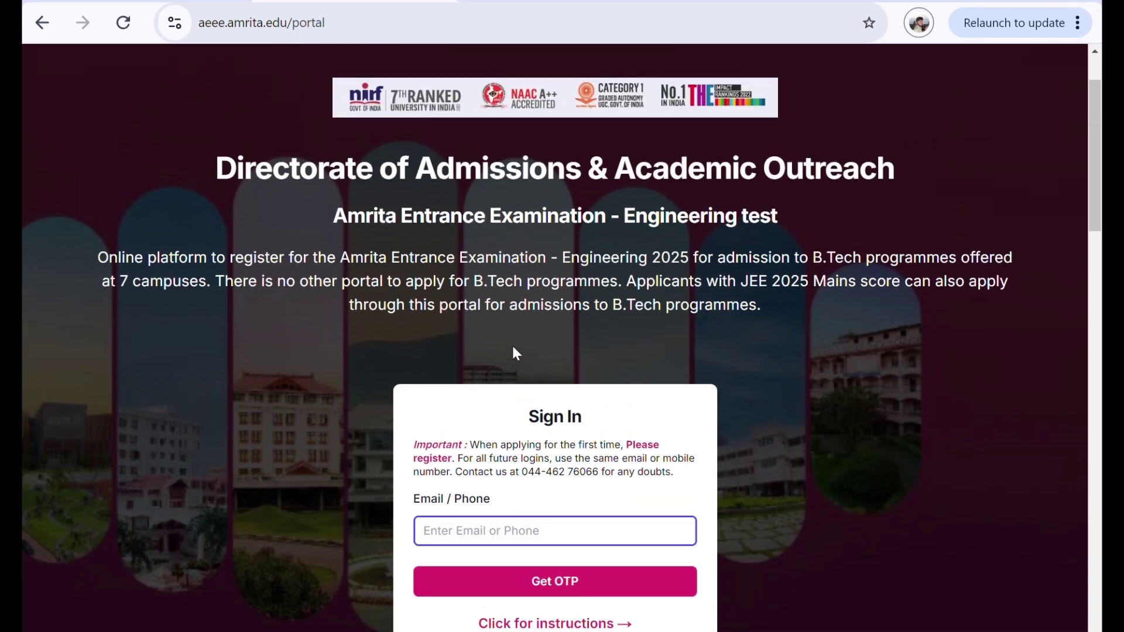